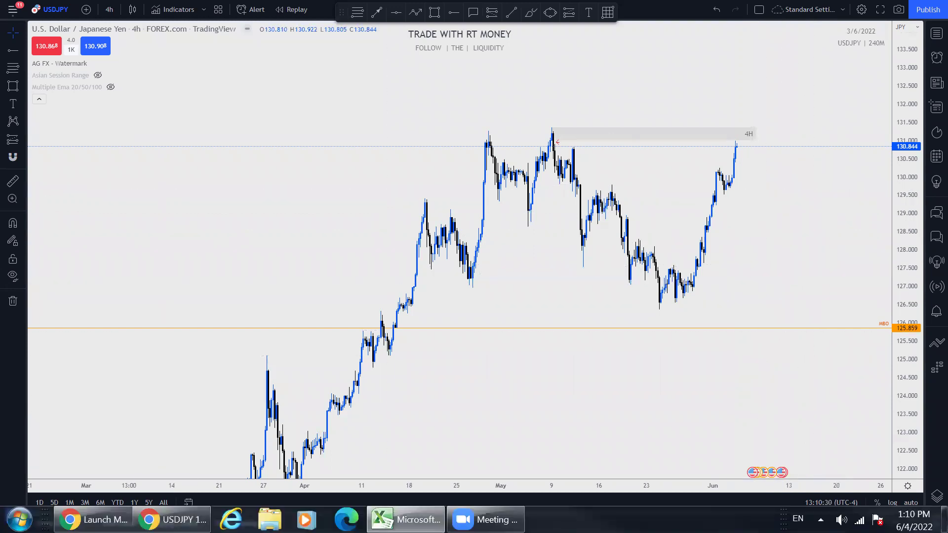
# - Bring the Excel currency ranking sheet with the Rank 5/21 and Rank 6/04 columns in front of the chart
pyautogui.click(405, 519)
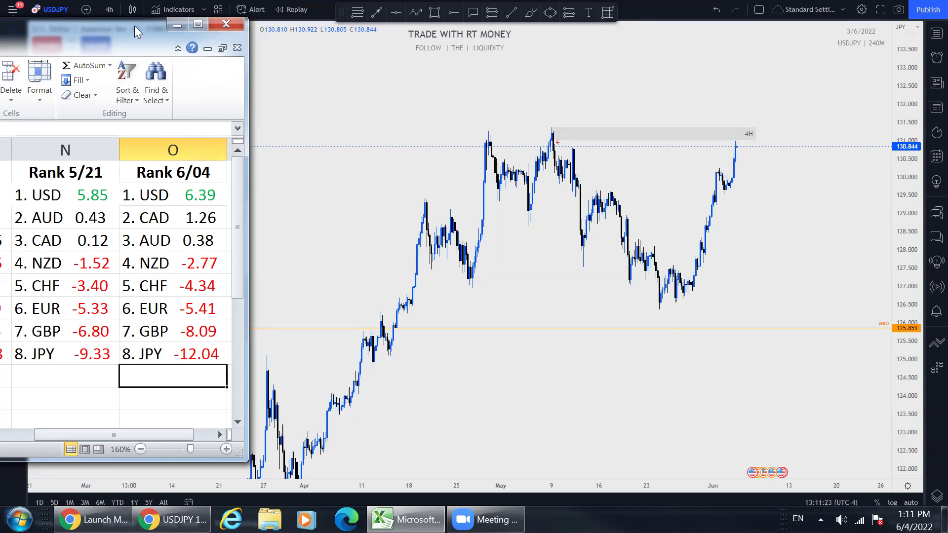
# - Minimize the Excel ranking sheet to reveal the full USDJPY chart
pyautogui.click(177, 25)
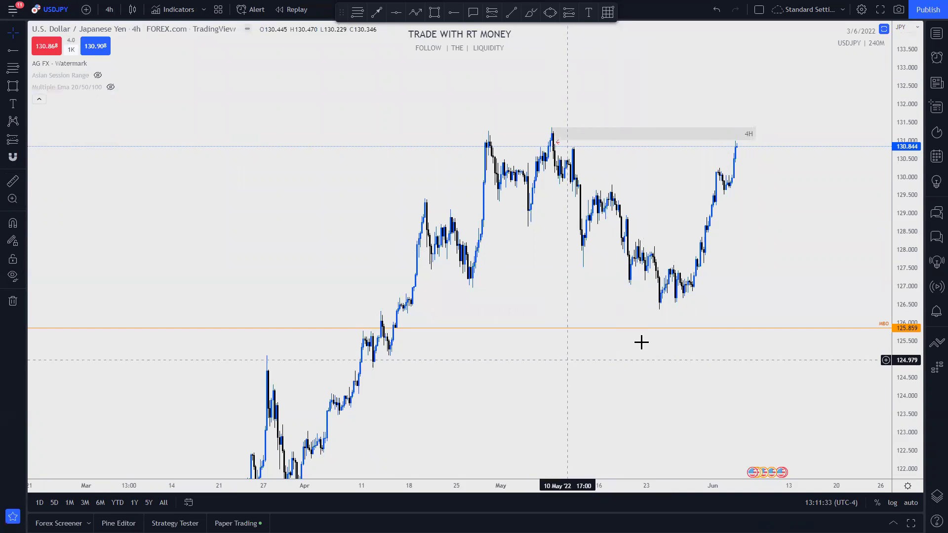
# - Zoom and pan the USDJPY 4-hour chart to frame mid-April to early-June candles, stretched taller
pyautogui.scroll(3, 812, 269)
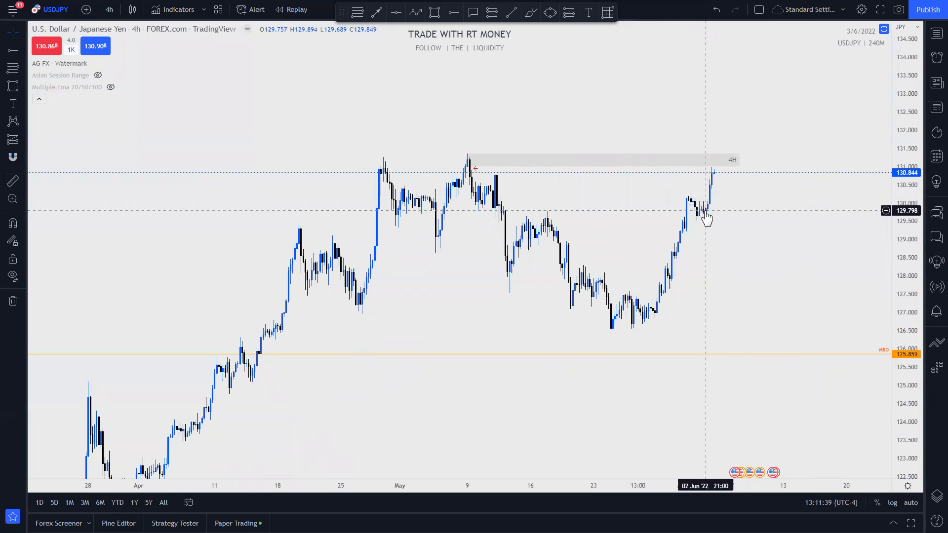
pyautogui.moveTo(788, 260); pyautogui.dragTo(811, 262)
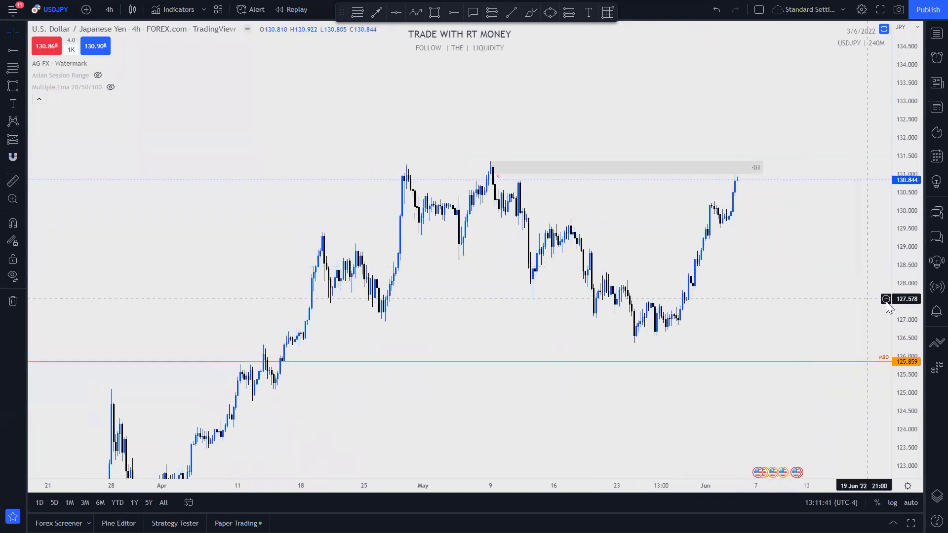
pyautogui.moveTo(903, 311); pyautogui.dragTo(889, 285)
pyautogui.scroll(3, 804, 285)
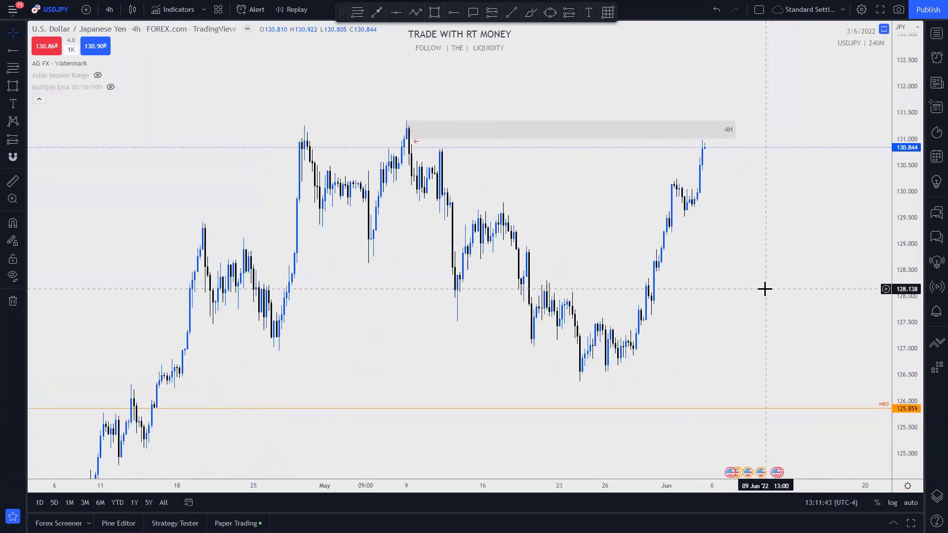
pyautogui.moveTo(764, 288); pyautogui.dragTo(839, 275)
pyautogui.scroll(3, 836, 293)
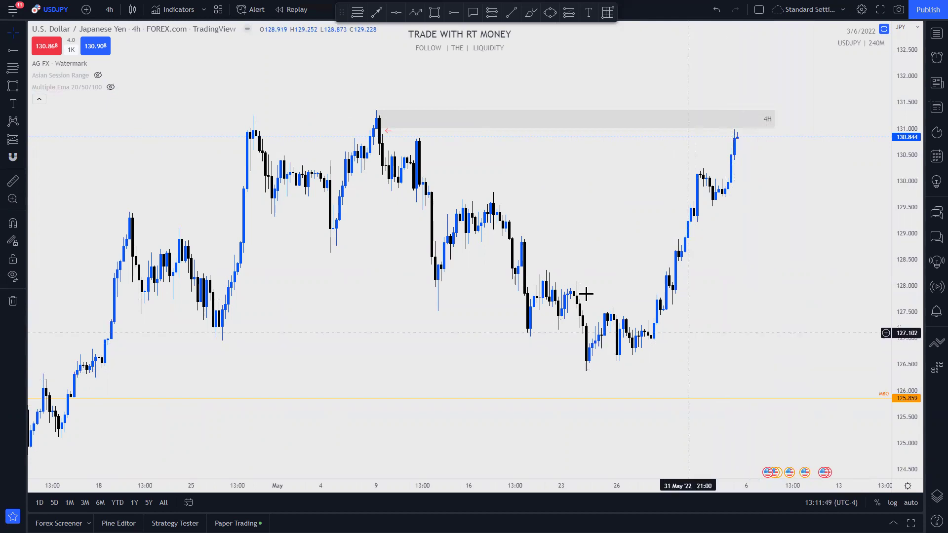
pyautogui.scroll(-1, 518, 268)
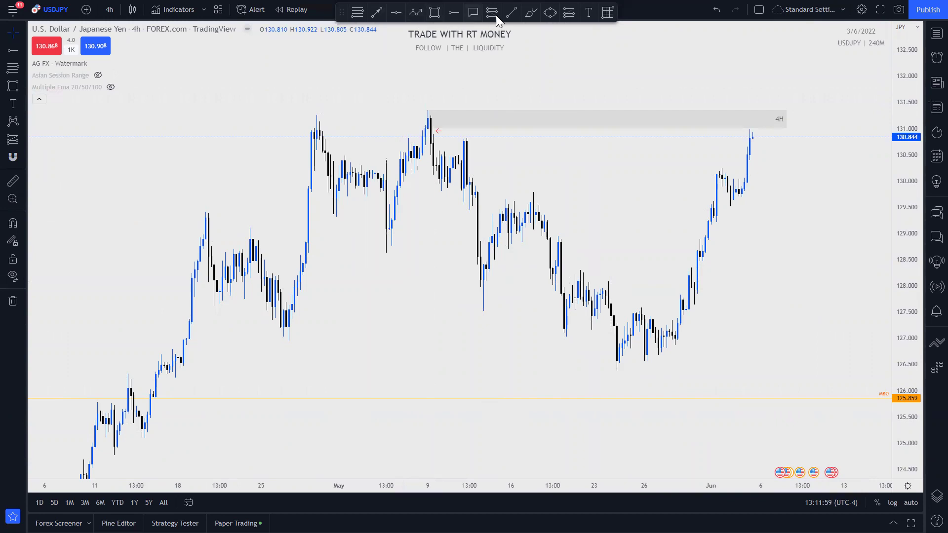
pyautogui.click(416, 12)
pyautogui.click(781, 201)
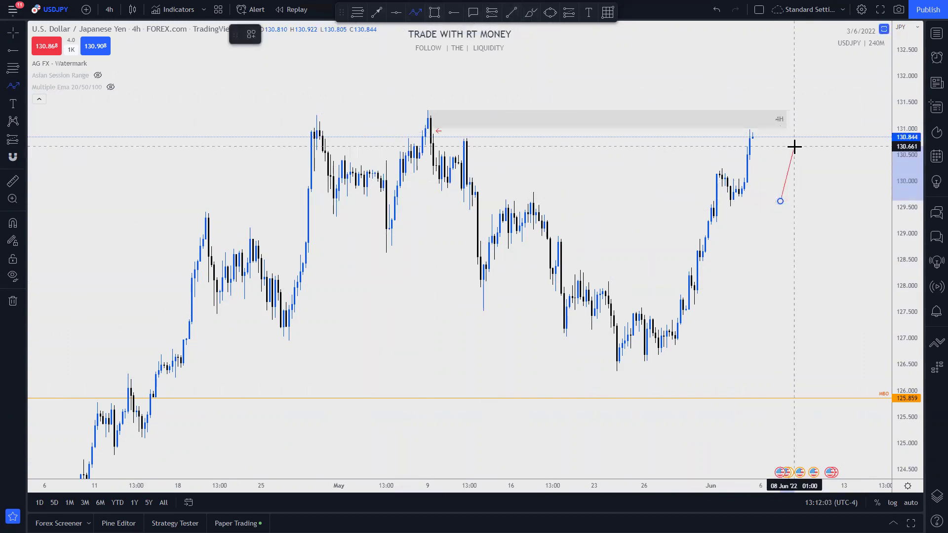
pyautogui.click(801, 169)
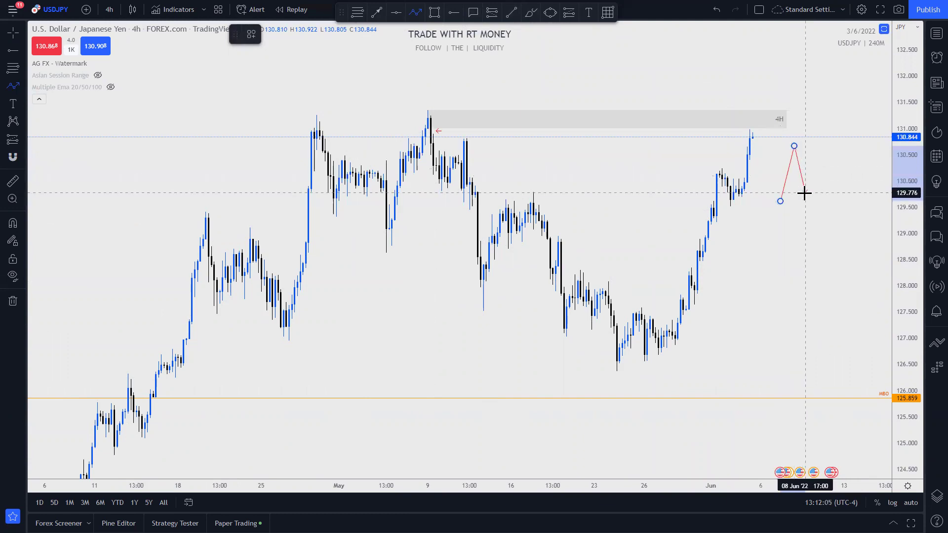
pyautogui.click(803, 187)
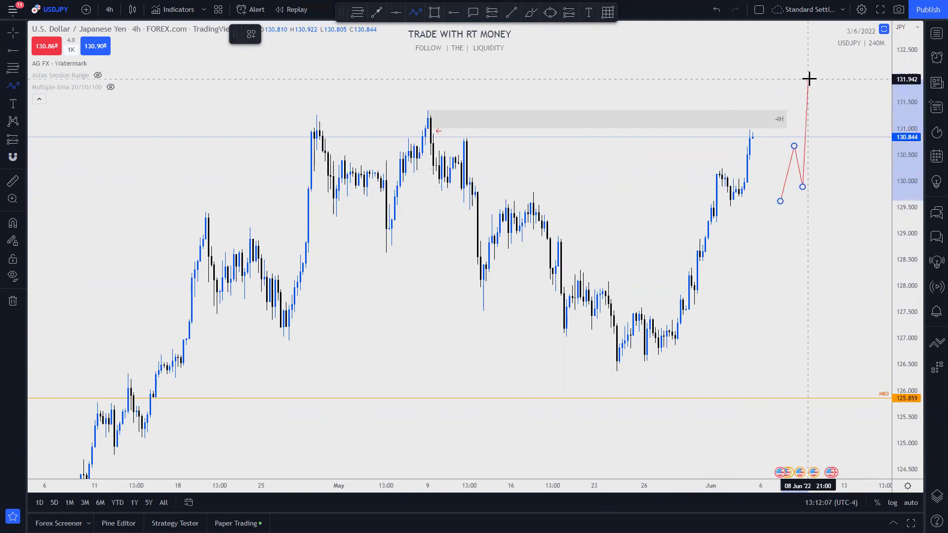
pyautogui.click(816, 103)
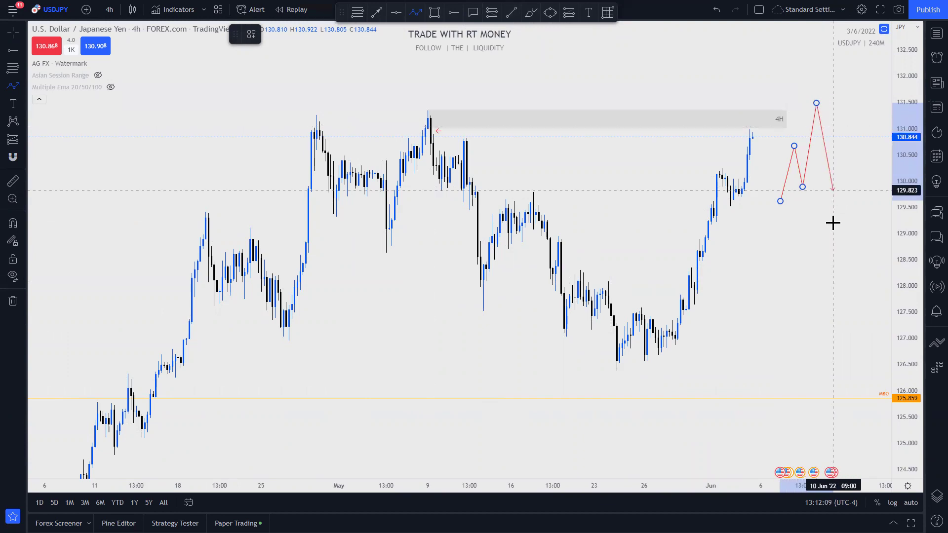
pyautogui.click(828, 230)
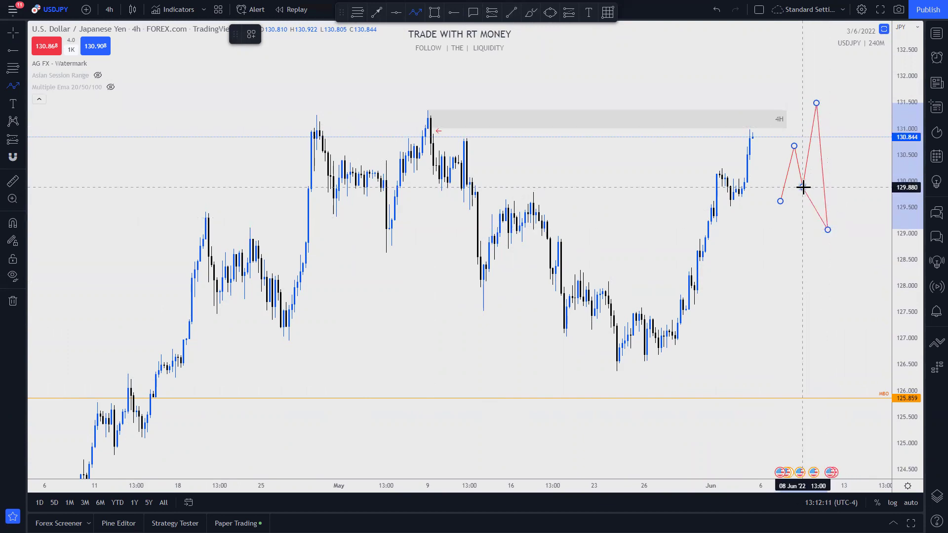
pyautogui.doubleClick(815, 101)
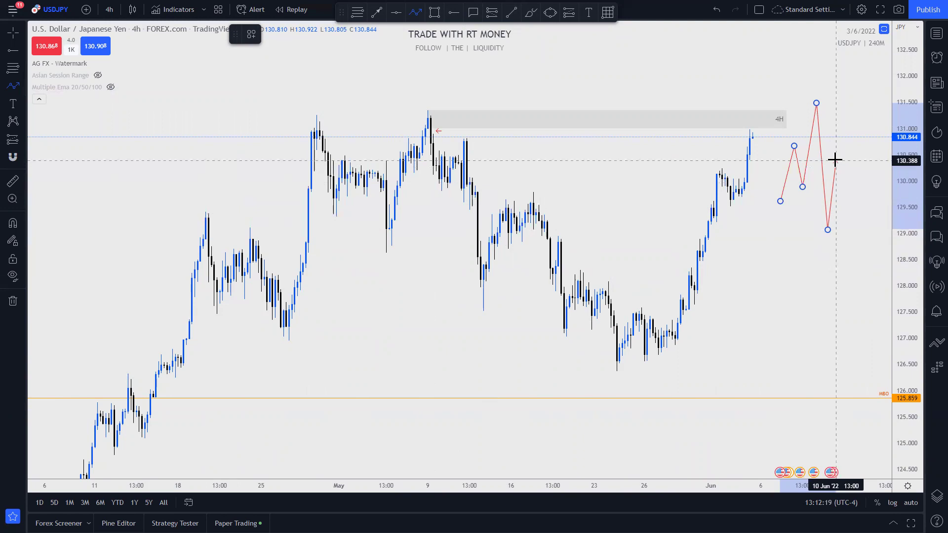
pyautogui.click(836, 136)
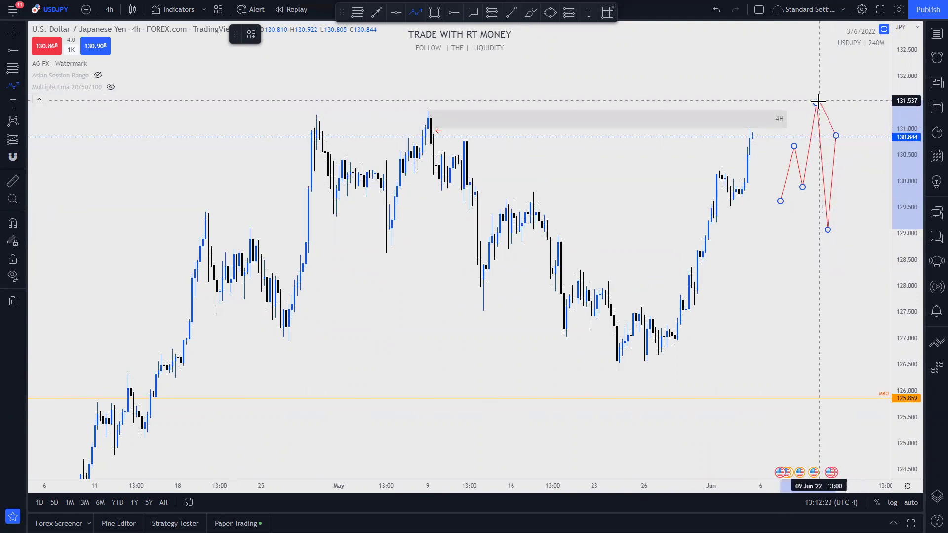
pyautogui.click(847, 269)
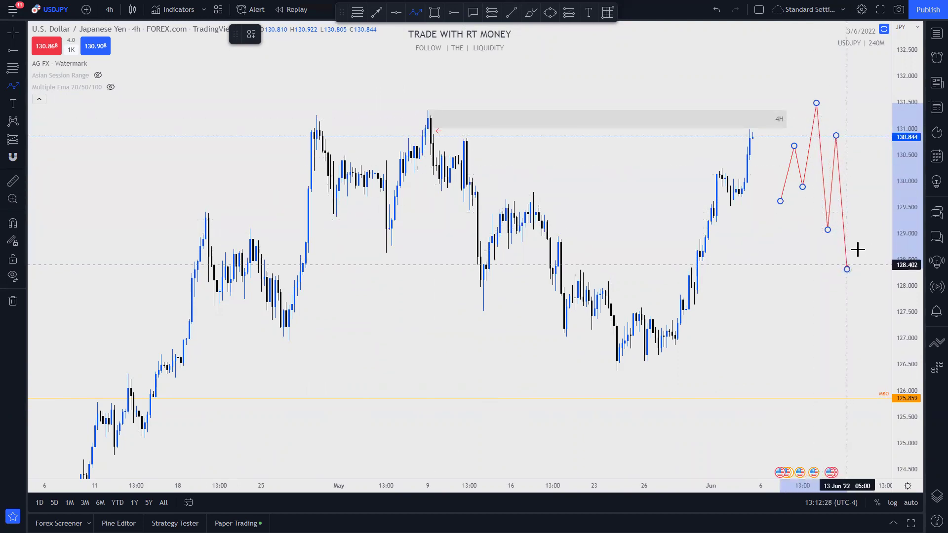
pyautogui.click(853, 204)
pyautogui.doubleClick(861, 323)
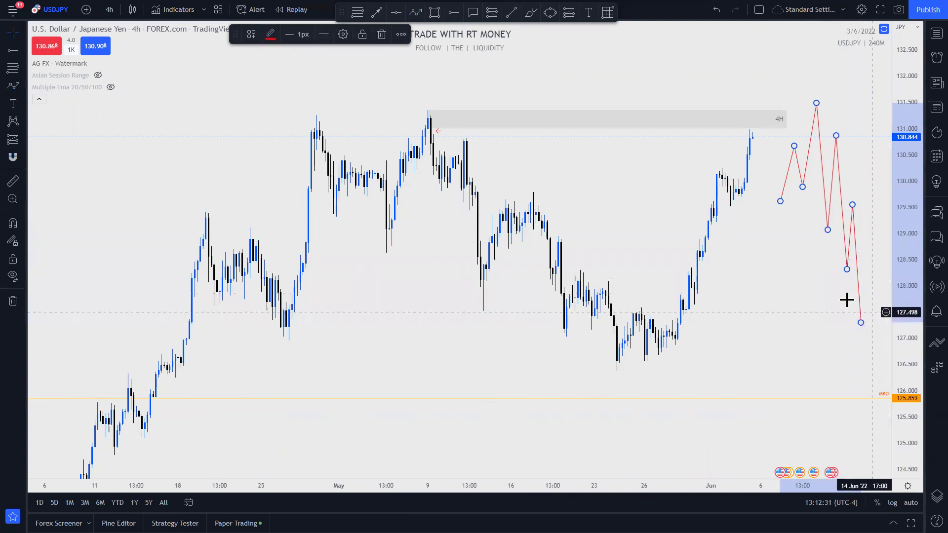
pyautogui.press('Delete')
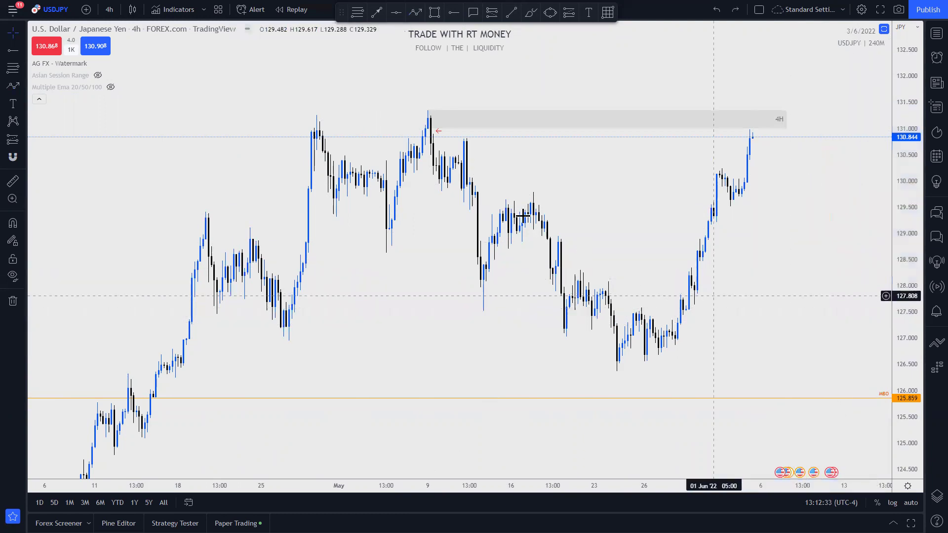
# - Brush red curves over the mid-April rally, May-high drop and mid-May bounce, plus a horizontal line
pyautogui.click(527, 12)
pyautogui.moveTo(184, 325)
pyautogui.mouseDown()
pyautogui.moveTo(204, 208)
pyautogui.moveTo(282, 329)
pyautogui.moveTo(320, 113)
pyautogui.moveTo(381, 198)
pyautogui.moveTo(389, 231)
pyautogui.moveTo(373, 221)
pyautogui.moveTo(398, 215)
pyautogui.moveTo(381, 238)
pyautogui.moveTo(431, 113)
pyautogui.mouseUp()
pyautogui.moveTo(317, 115); pyautogui.dragTo(433, 115)
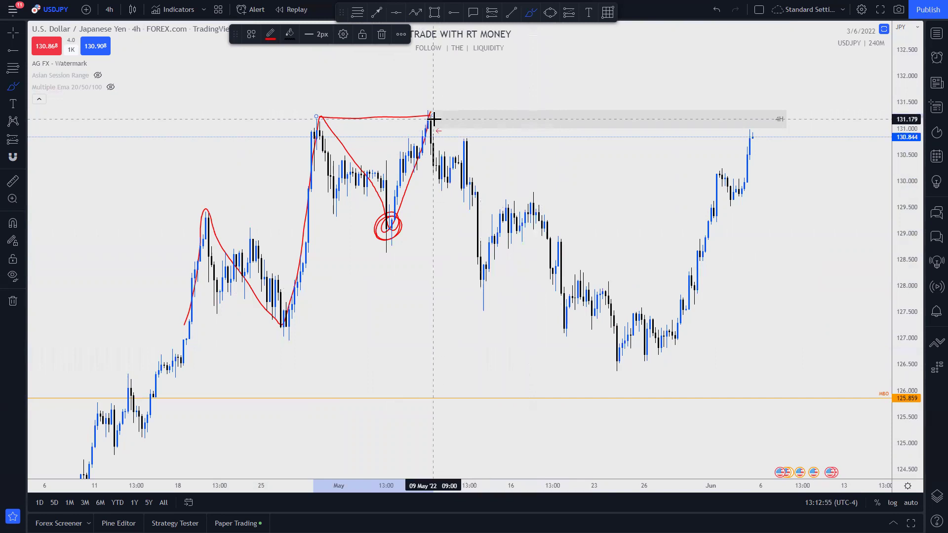
pyautogui.moveTo(432, 148)
pyautogui.mouseDown()
pyautogui.moveTo(474, 239)
pyautogui.moveTo(482, 291)
pyautogui.mouseUp()
pyautogui.moveTo(385, 250); pyautogui.dragTo(479, 251)
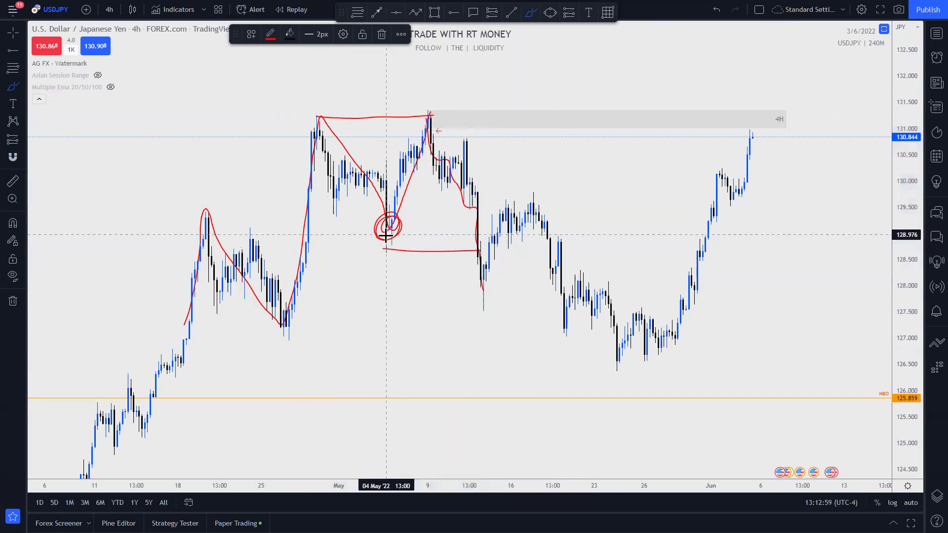
pyautogui.click(428, 130)
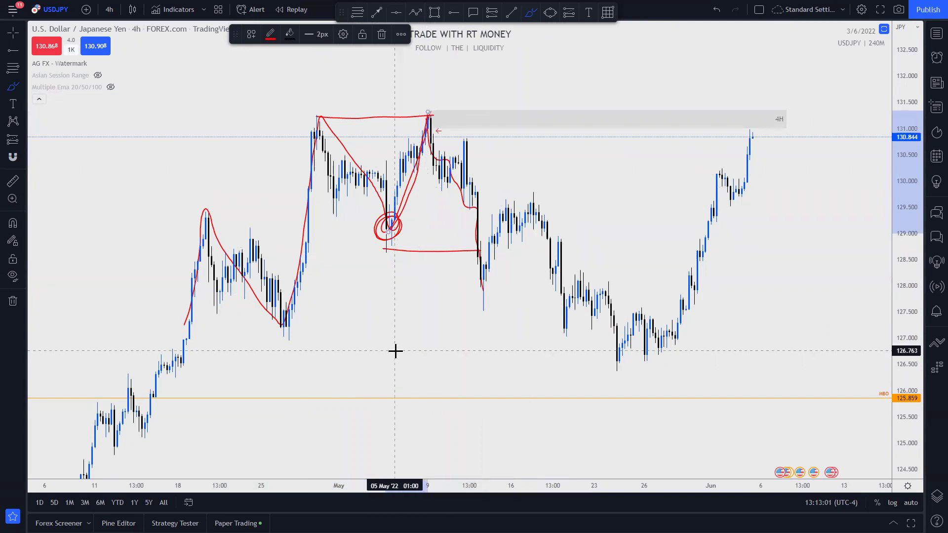
pyautogui.moveTo(475, 294); pyautogui.dragTo(525, 200)
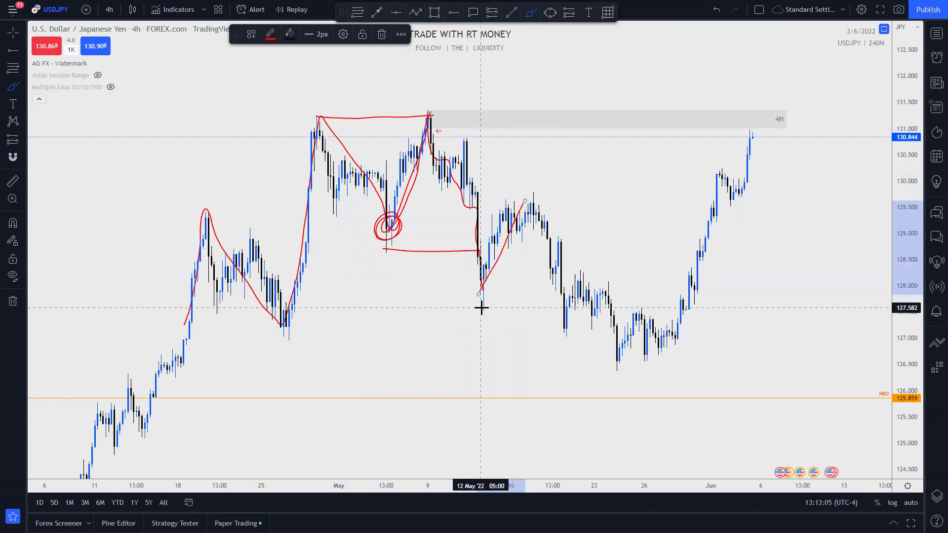
pyautogui.moveTo(459, 131); pyautogui.dragTo(479, 281)
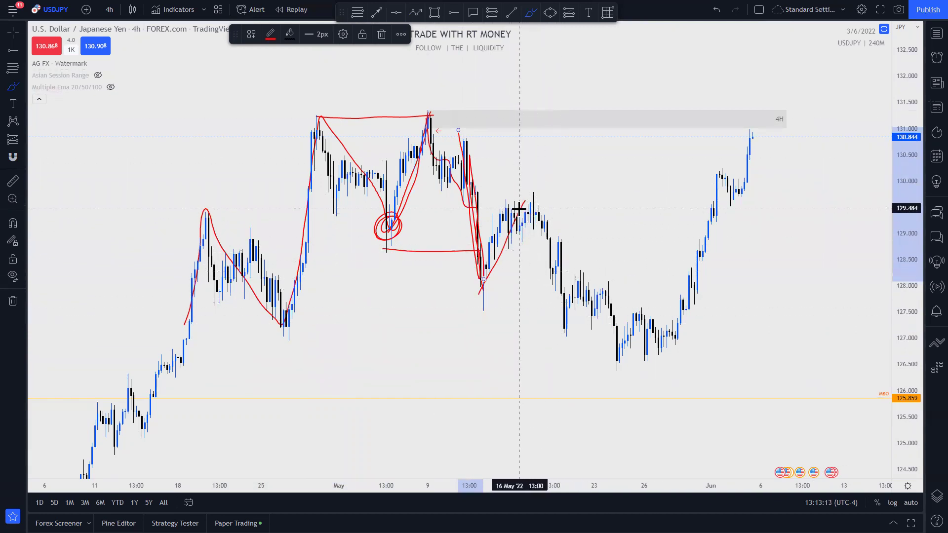
# - Sketch the late-May decline and June rally, circle the May and June peaks, and link them
pyautogui.moveTo(526, 203)
pyautogui.mouseDown()
pyautogui.moveTo(544, 206)
pyautogui.moveTo(595, 332)
pyautogui.moveTo(692, 361)
pyautogui.mouseUp()
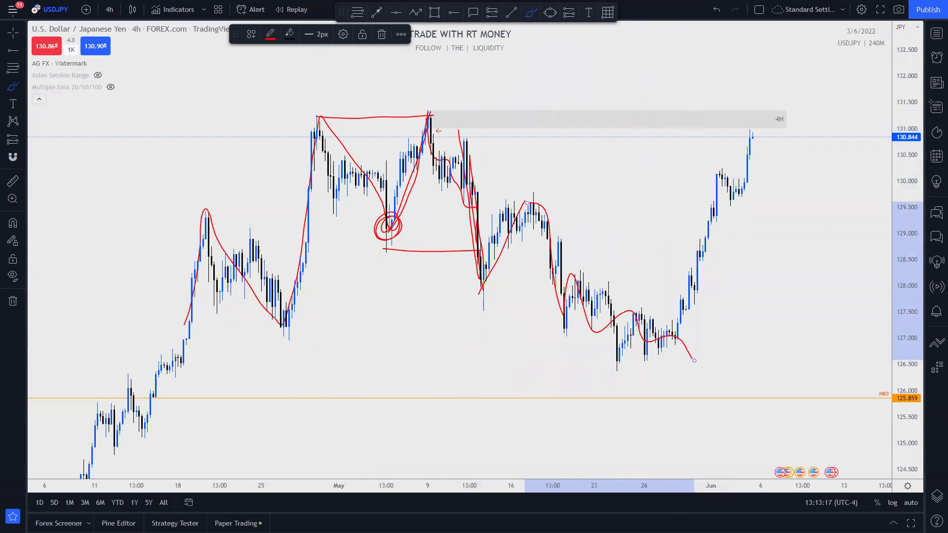
pyautogui.moveTo(633, 329)
pyautogui.mouseDown()
pyautogui.moveTo(718, 214)
pyautogui.moveTo(748, 139)
pyautogui.mouseUp()
pyautogui.moveTo(486, 196); pyautogui.dragTo(550, 219)
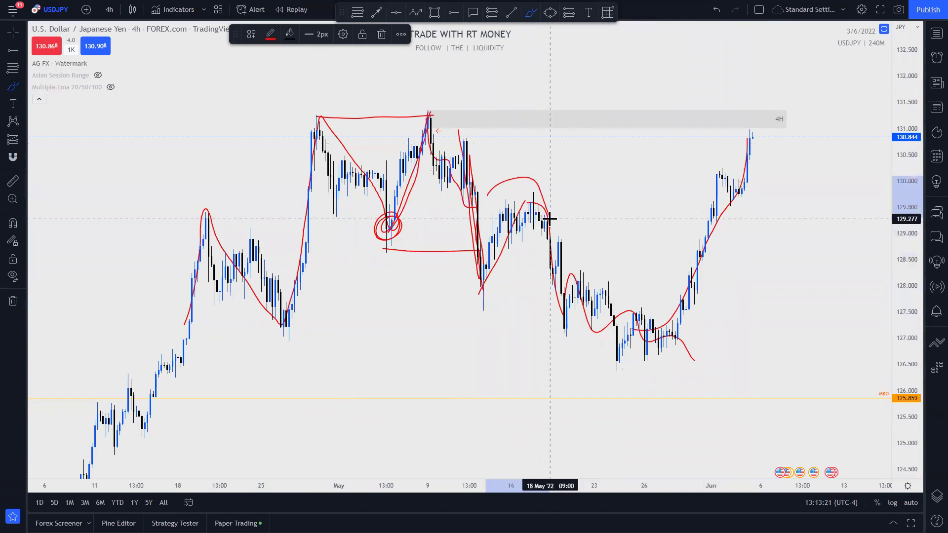
pyautogui.moveTo(454, 148)
pyautogui.mouseDown()
pyautogui.moveTo(463, 140)
pyautogui.moveTo(497, 159)
pyautogui.mouseUp()
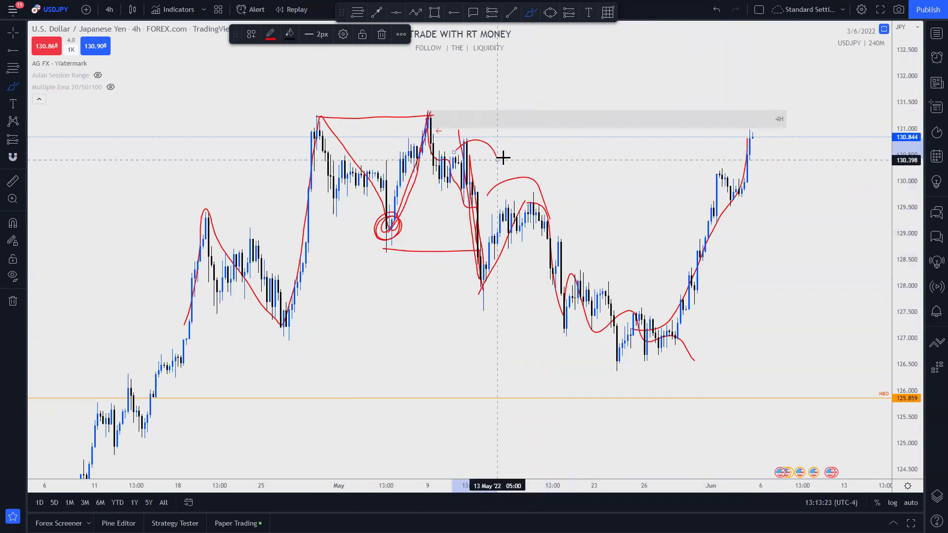
pyautogui.moveTo(428, 107); pyautogui.dragTo(441, 110)
pyautogui.moveTo(744, 122)
pyautogui.mouseDown()
pyautogui.moveTo(764, 116)
pyautogui.moveTo(752, 142)
pyautogui.mouseUp()
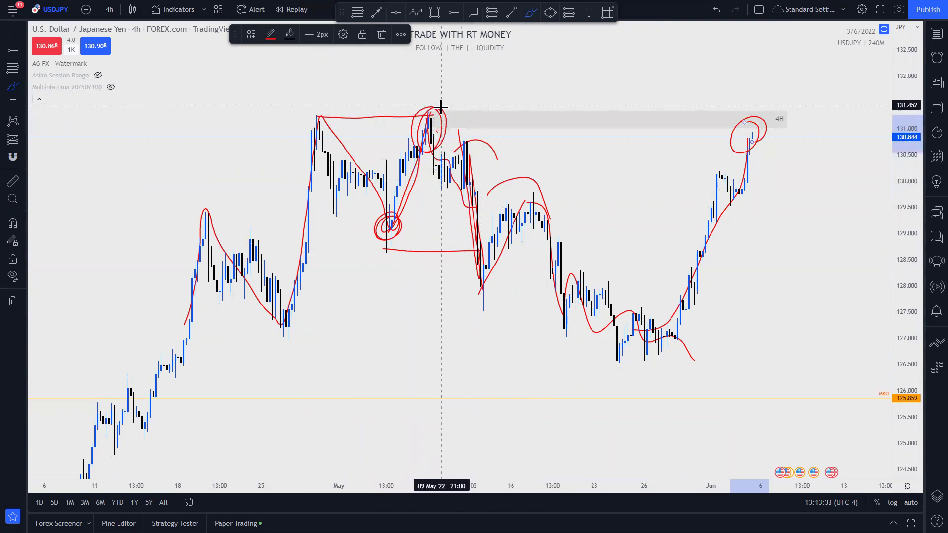
pyautogui.moveTo(419, 129); pyautogui.dragTo(815, 131)
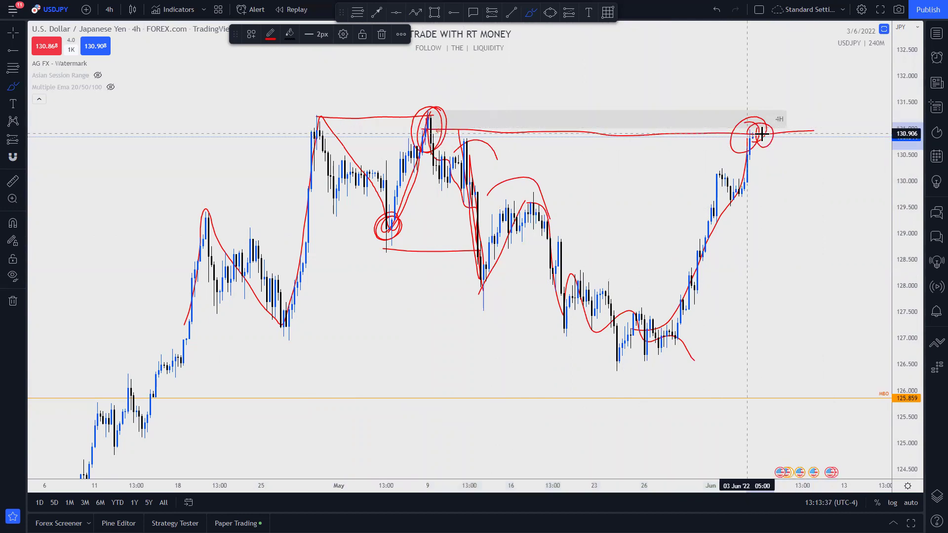
# - Undo all the red freehand brush drawings with repeated Ctrl+Z
pyautogui.hotkey('ctrl', 'z')
pyautogui.hotkey('ctrl', 'z')
pyautogui.hotkey('ctrl', 'z')
pyautogui.hotkey('ctrl', 'z')
pyautogui.hotkey('ctrl', 'z')
pyautogui.hotkey('ctrl', 'z')
pyautogui.hotkey('ctrl', 'z')
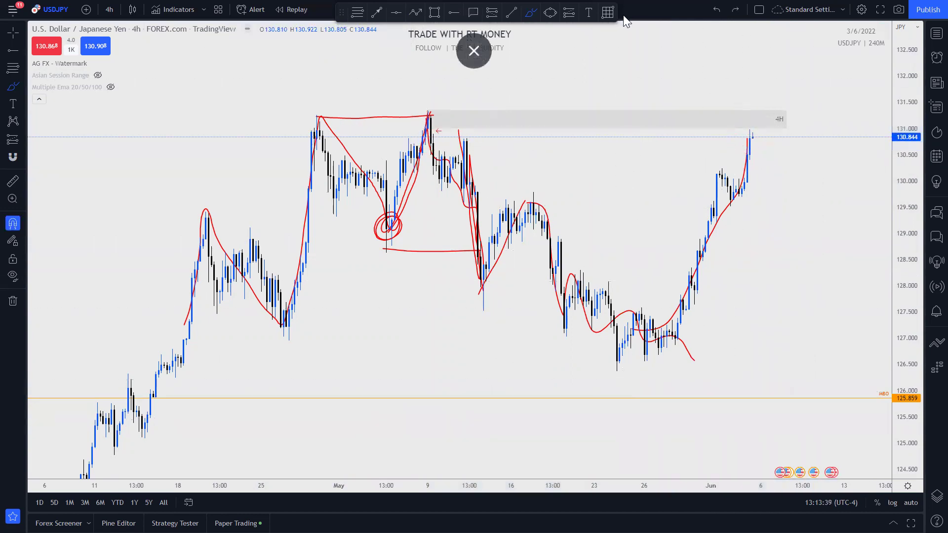
pyautogui.hotkey('ctrl', 'z')
pyautogui.hotkey('ctrl', 'z')
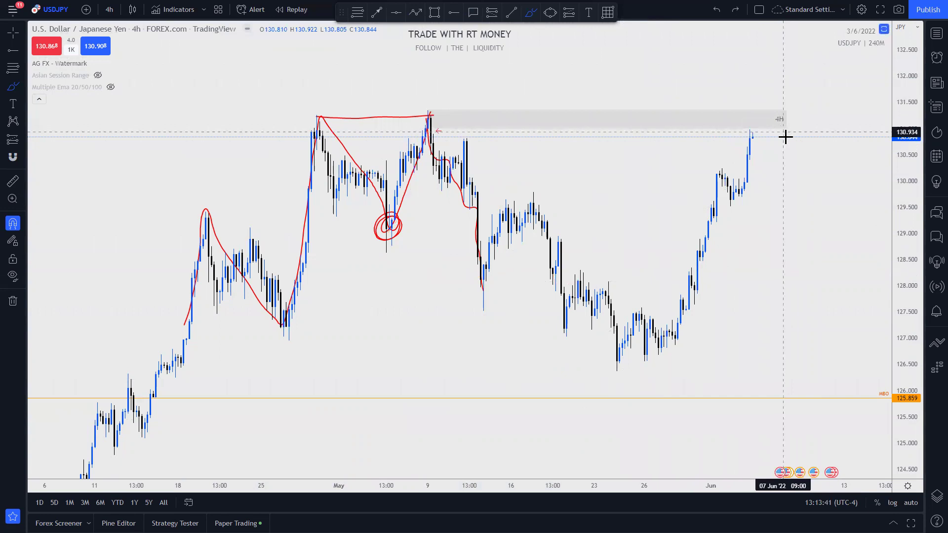
pyautogui.hotkey('ctrl', 'z')
pyautogui.hotkey('ctrl', 'z')
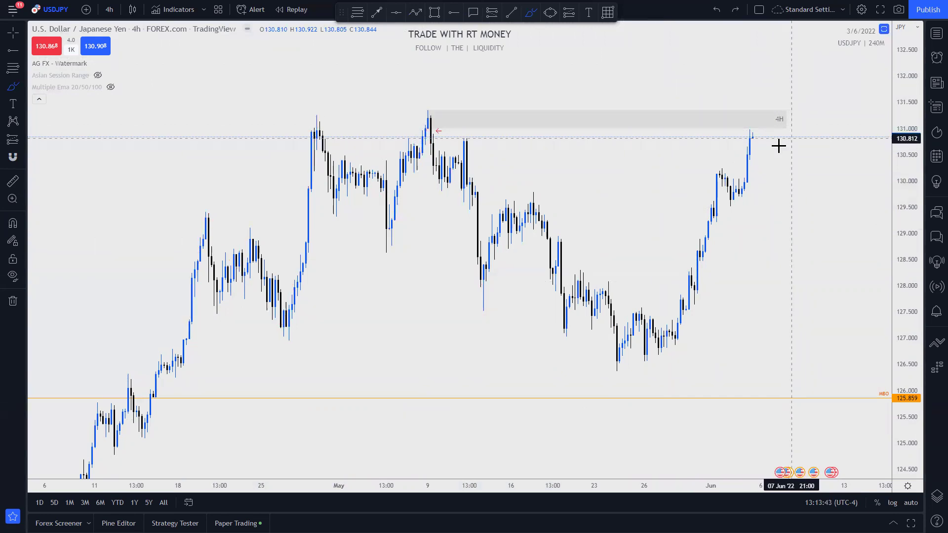
pyautogui.moveTo(754, 133)
pyautogui.mouseDown()
pyautogui.moveTo(778, 134)
pyautogui.moveTo(800, 302)
pyautogui.mouseUp()
pyautogui.hotkey('ctrl', 'z')
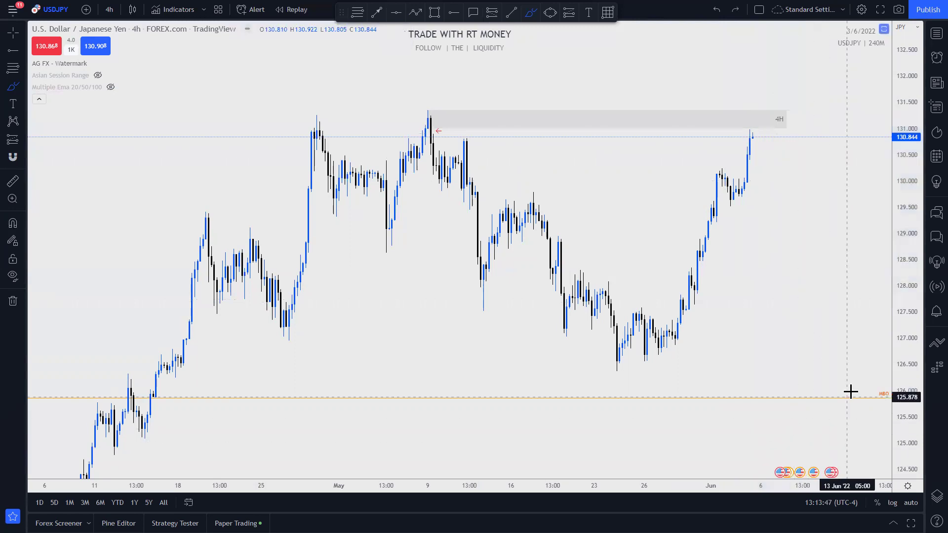
# - Switch the chart to 1-day candles, showing history back to 2021
pyautogui.scroll(-4, 849, 395)
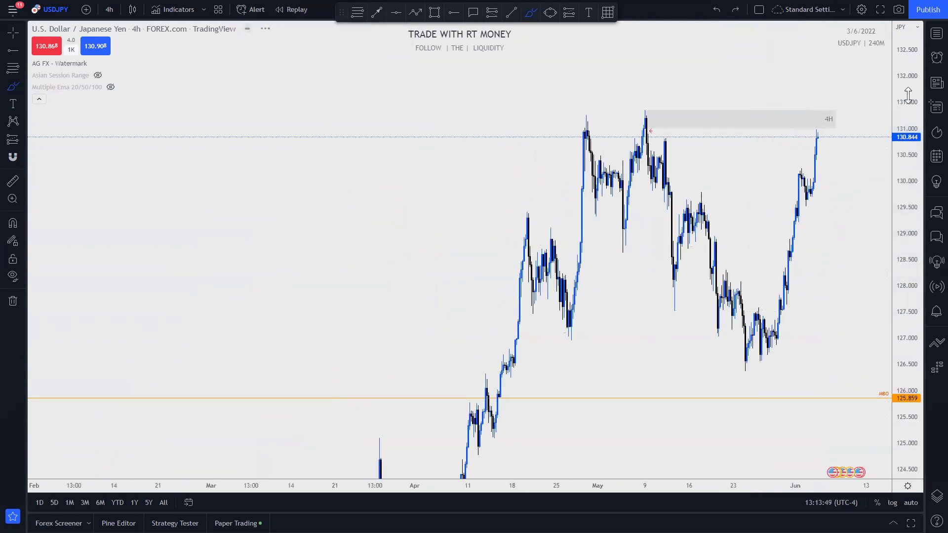
pyautogui.moveTo(909, 94); pyautogui.dragTo(817, 349)
pyautogui.scroll(-3, 807, 370)
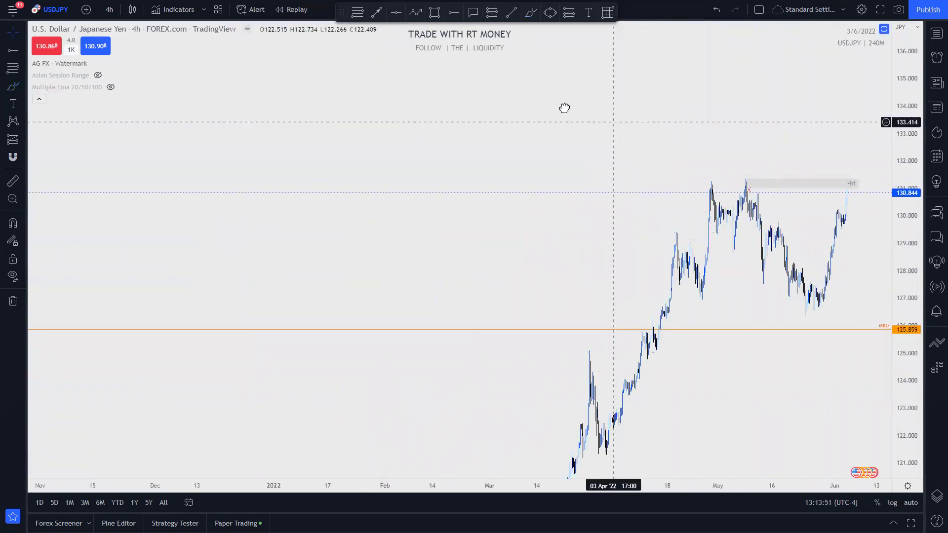
pyautogui.moveTo(564, 108); pyautogui.dragTo(338, 77)
pyautogui.click(109, 9)
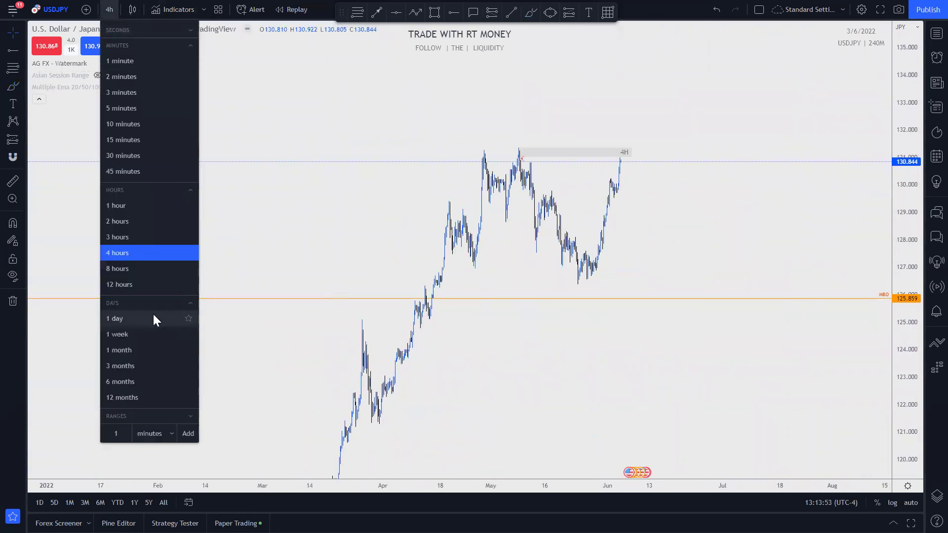
pyautogui.click(145, 320)
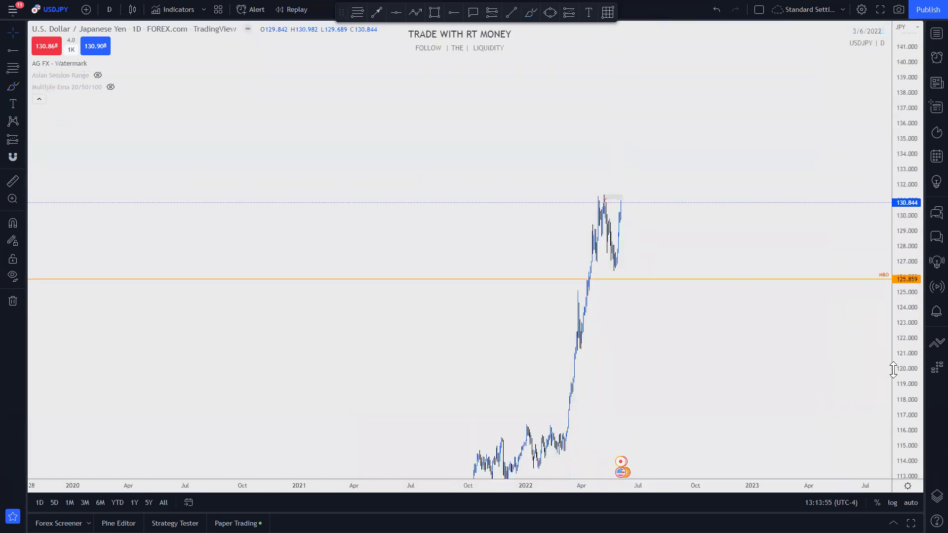
pyautogui.scroll(3, 487, 356)
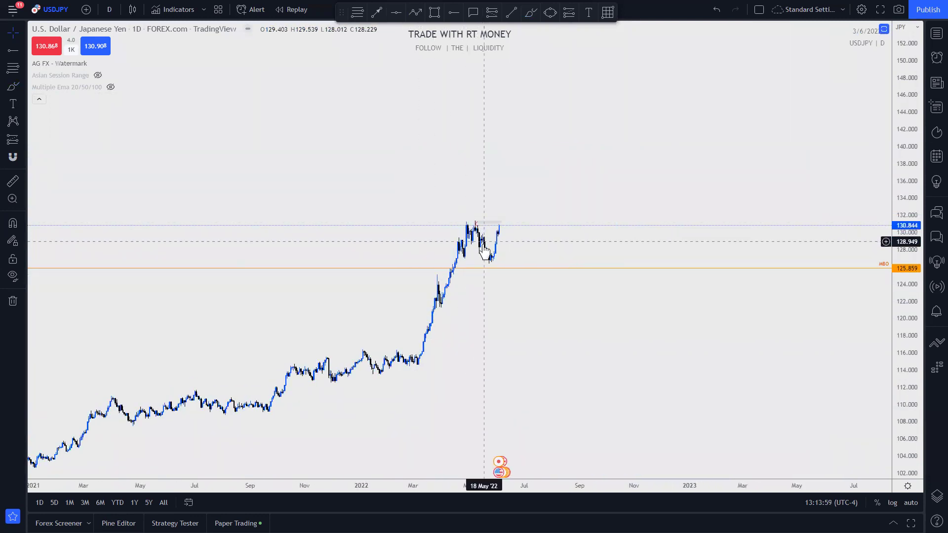
pyautogui.click(531, 12)
pyautogui.moveTo(416, 365); pyautogui.dragTo(473, 217)
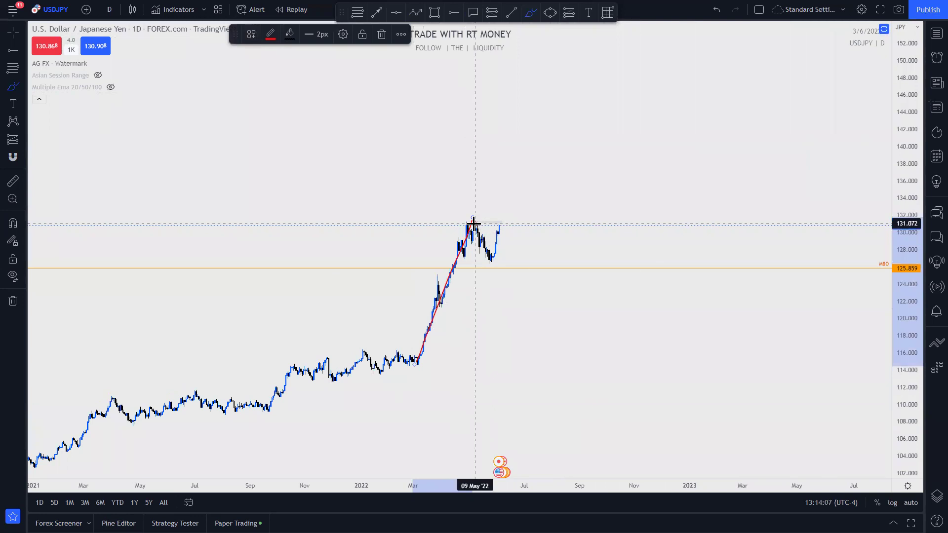
pyautogui.moveTo(470, 222); pyautogui.dragTo(481, 247)
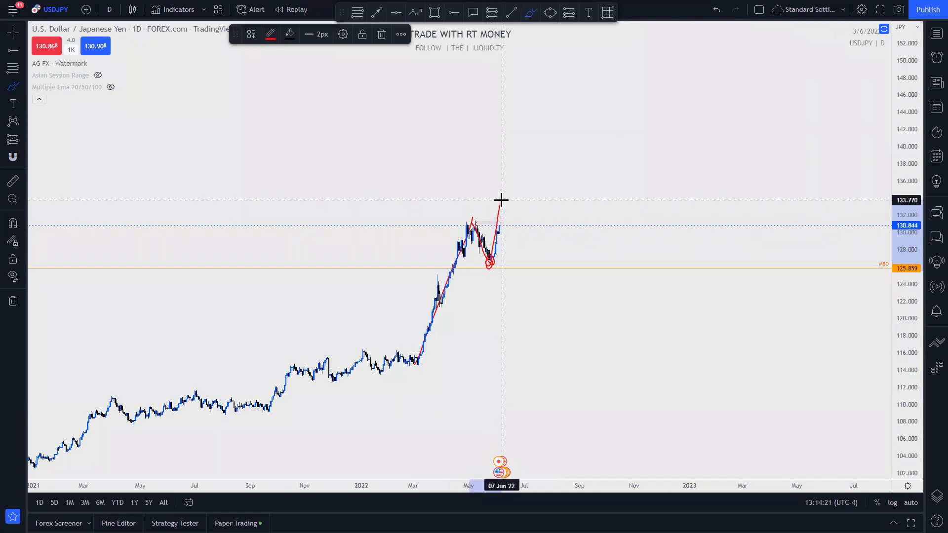
pyautogui.moveTo(511, 200)
pyautogui.mouseDown()
pyautogui.moveTo(529, 212)
pyautogui.moveTo(546, 110)
pyautogui.mouseUp()
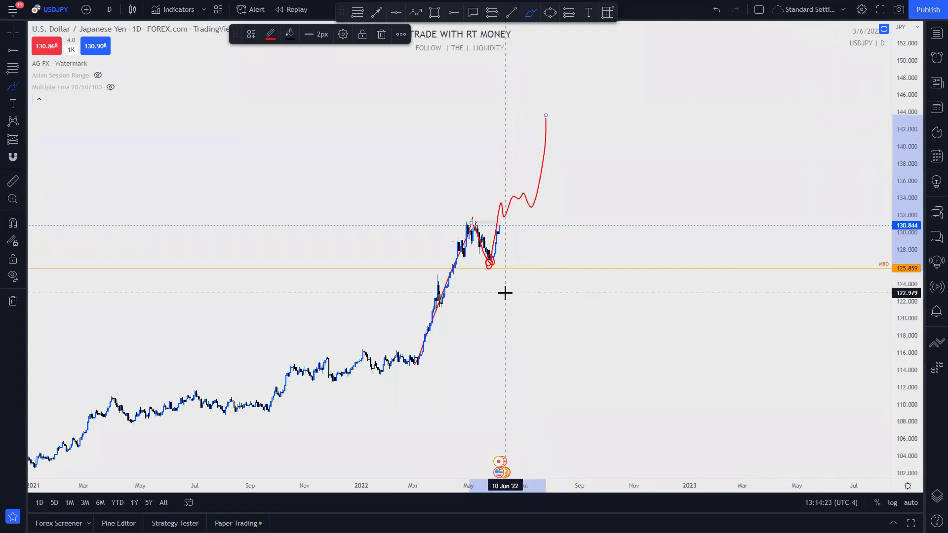
pyautogui.hotkey('ctrl', 'z')
pyautogui.hotkey('ctrl', 'z')
pyautogui.hotkey('ctrl', 'z')
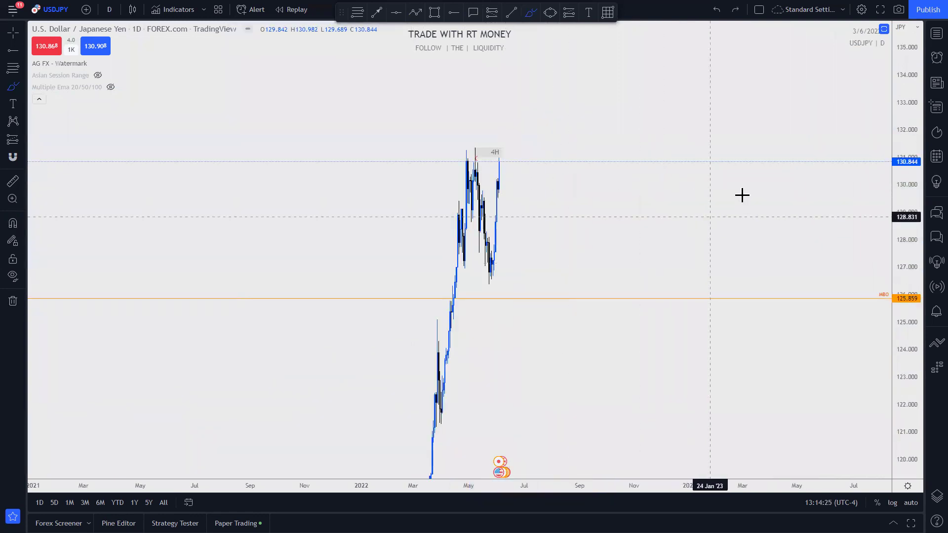
pyautogui.scroll(5, 880, 93)
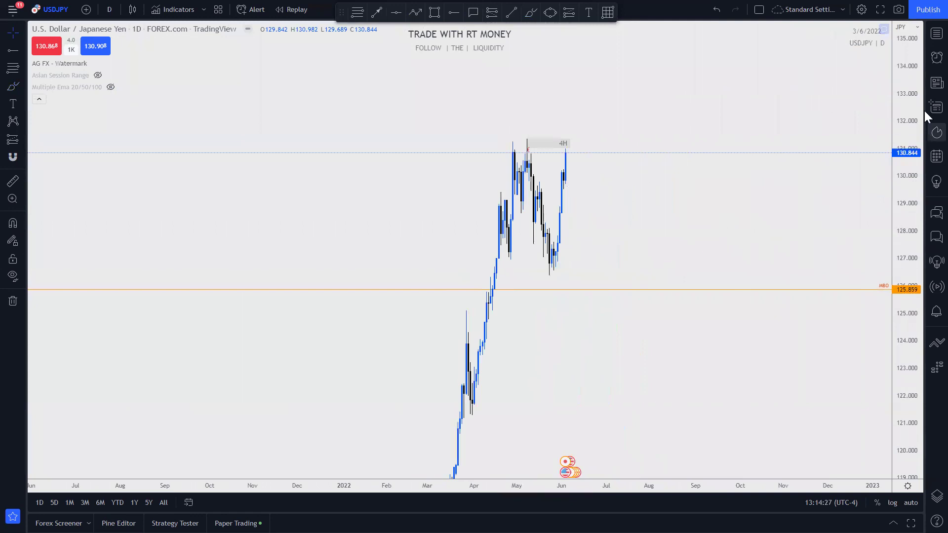
# - Return the chart to 4-hour candles and zoom in on April–June beneath the gray 4H zone
pyautogui.moveTo(917, 174); pyautogui.dragTo(915, 212)
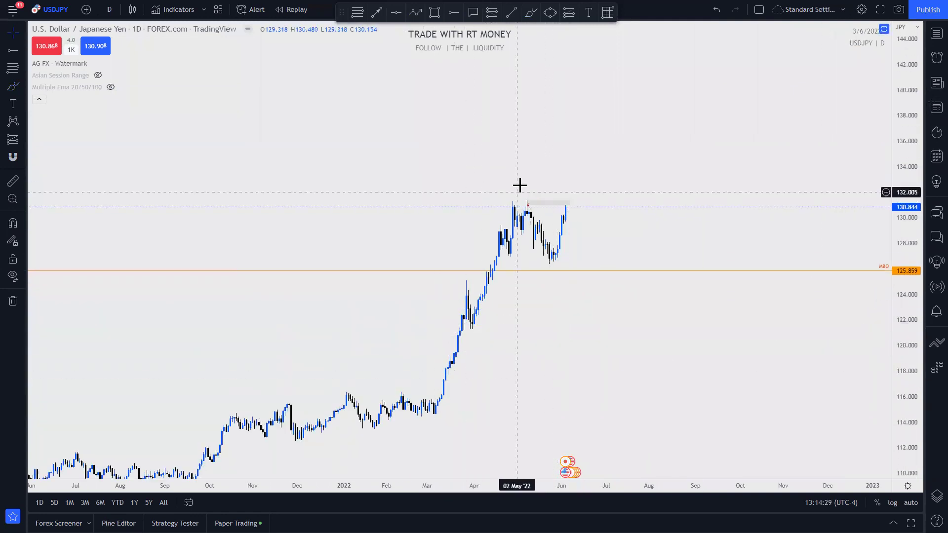
pyautogui.click(108, 10)
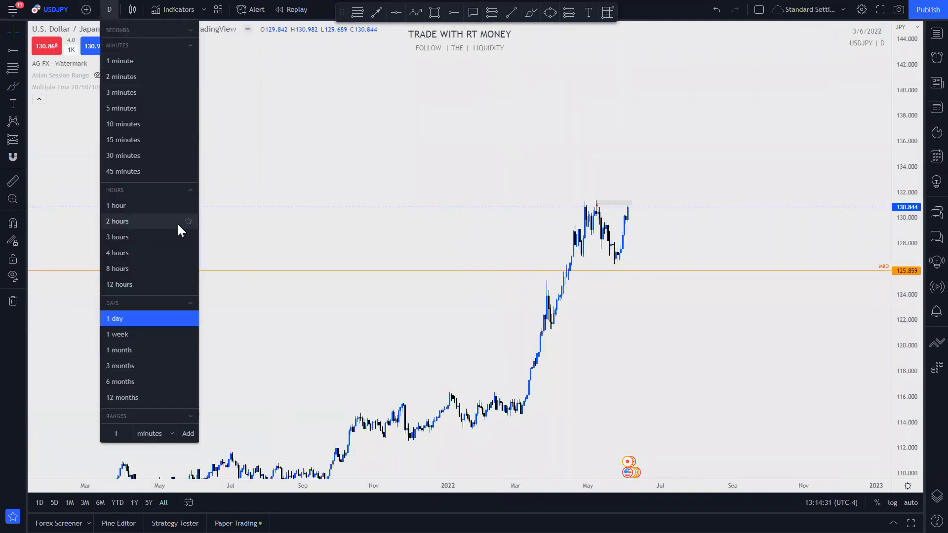
pyautogui.click(139, 254)
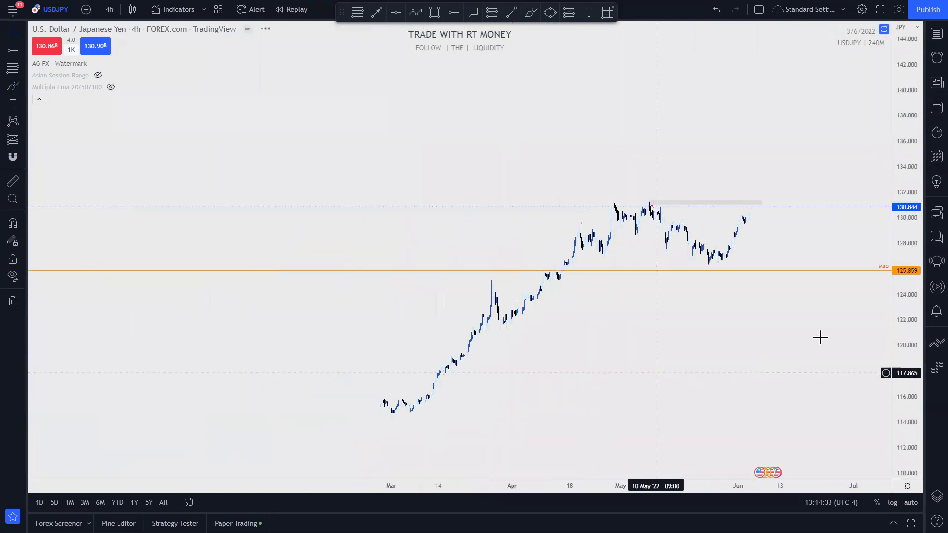
pyautogui.moveTo(904, 380); pyautogui.dragTo(881, 148)
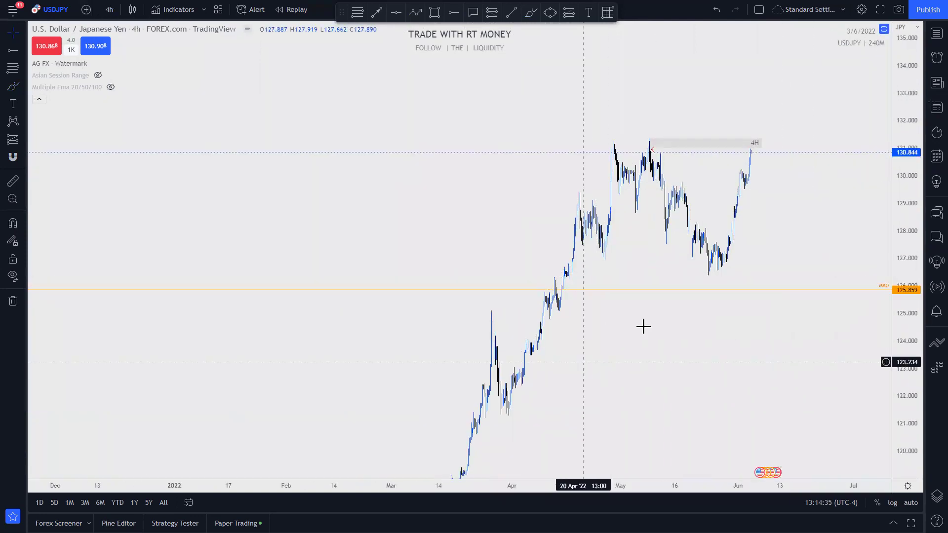
pyautogui.moveTo(627, 327); pyautogui.dragTo(513, 311)
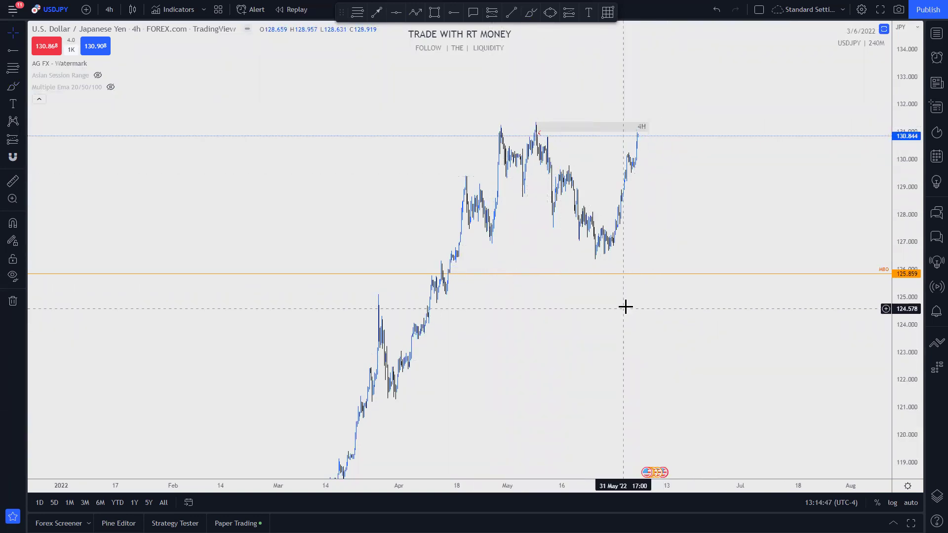
pyautogui.scroll(2, 659, 279)
pyautogui.scroll(3, 674, 214)
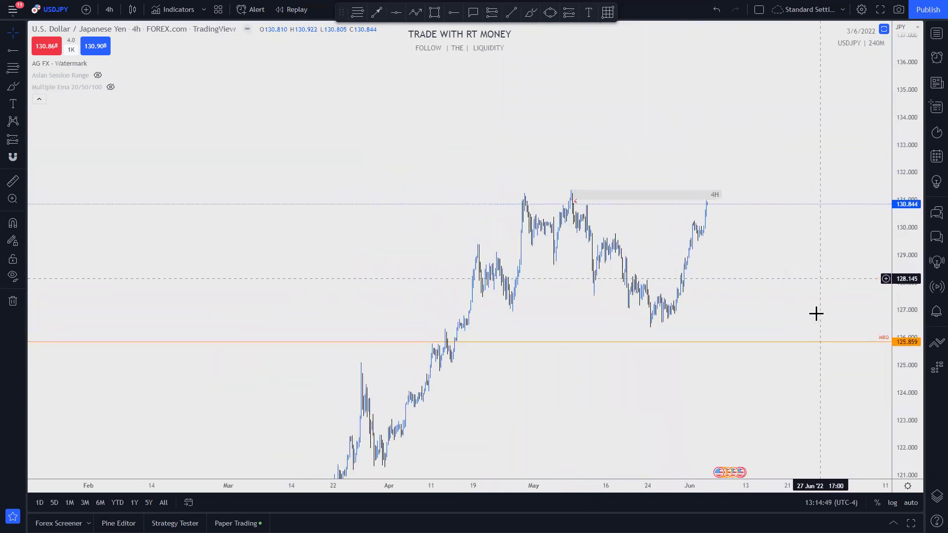
pyautogui.moveTo(674, 218); pyautogui.dragTo(831, 269)
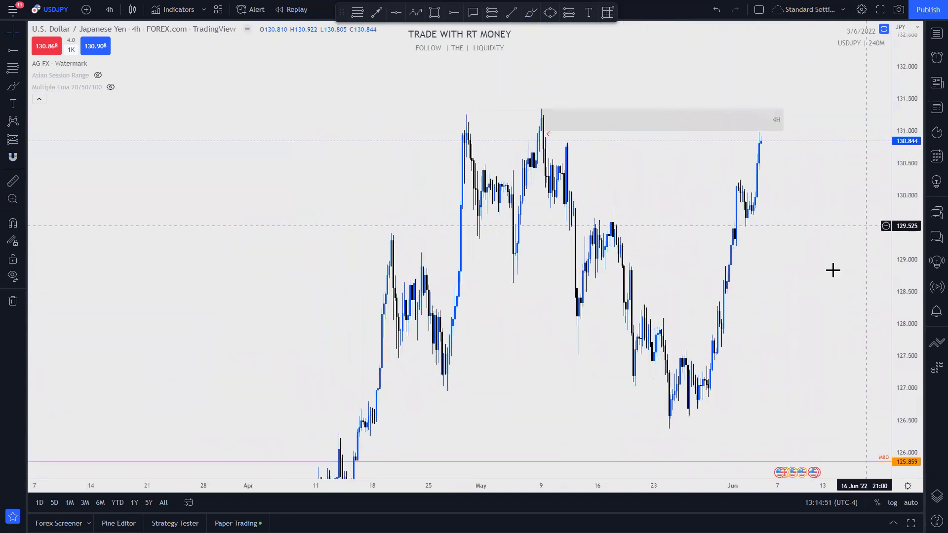
pyautogui.scroll(4, 821, 311)
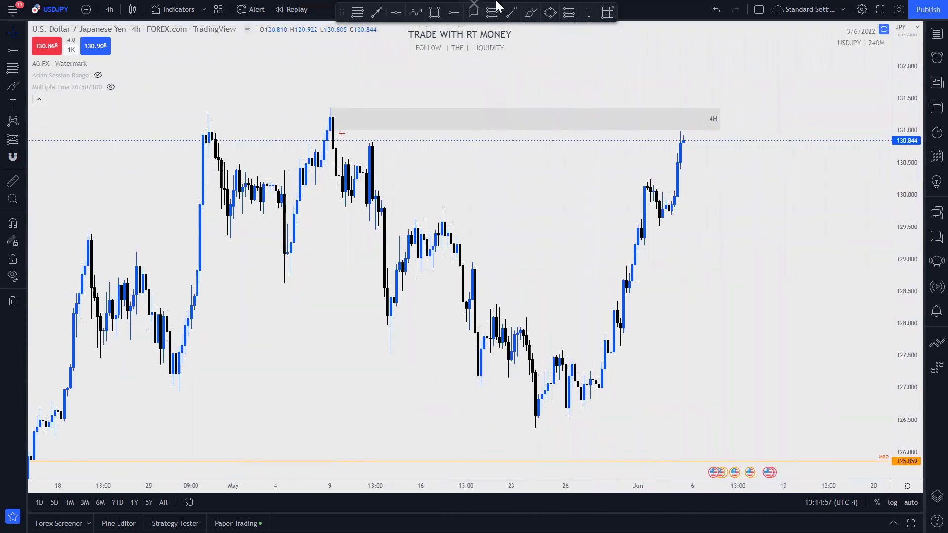
# - Draw two gray rectangle zones below the 4H zone around mid-May
pyautogui.click(437, 14)
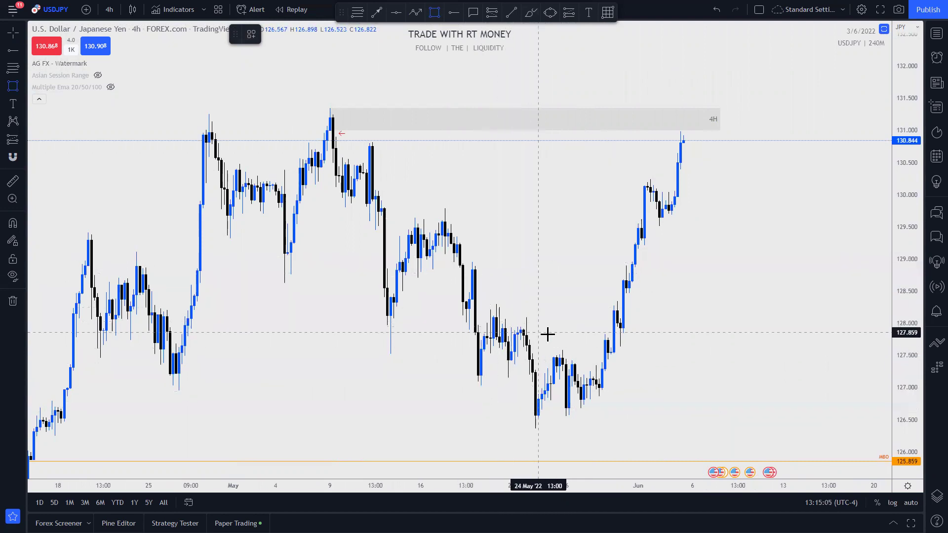
pyautogui.click(460, 265)
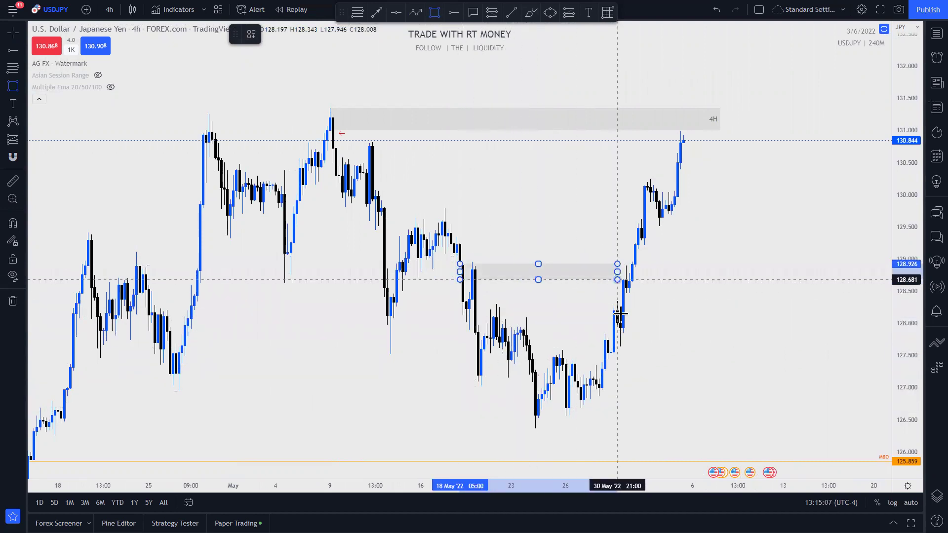
pyautogui.click(621, 307)
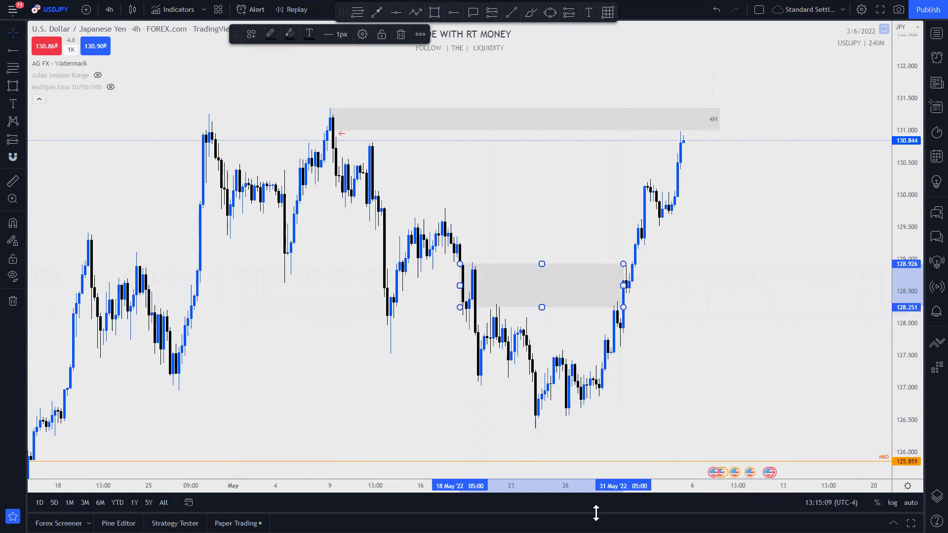
pyautogui.click(434, 12)
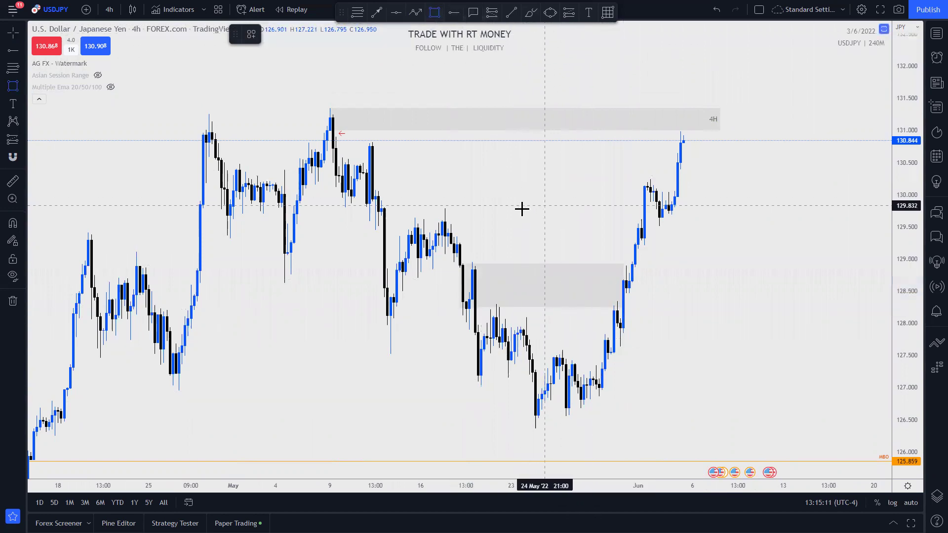
pyautogui.moveTo(429, 206); pyautogui.dragTo(629, 247)
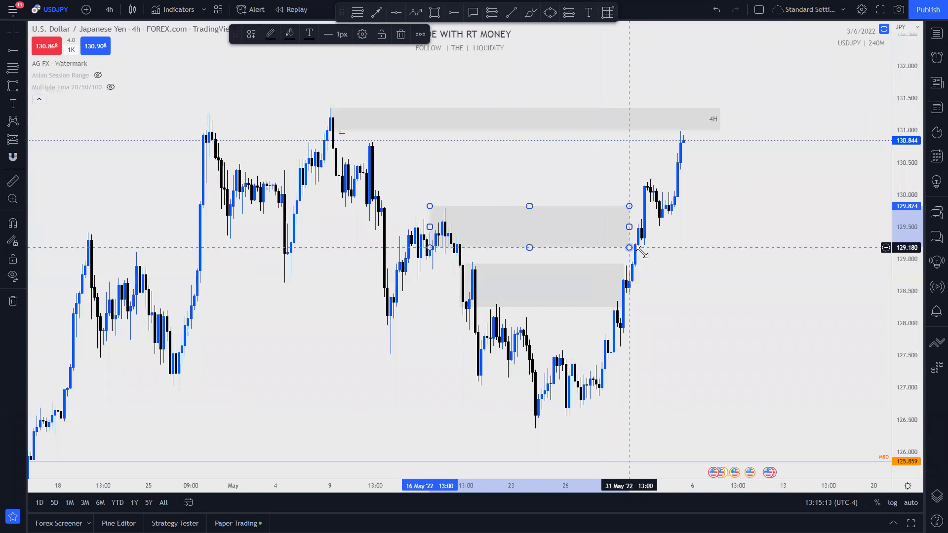
# - Add a gray zone spanning about 129.9–130.8, then undo the recent zones
pyautogui.click(435, 12)
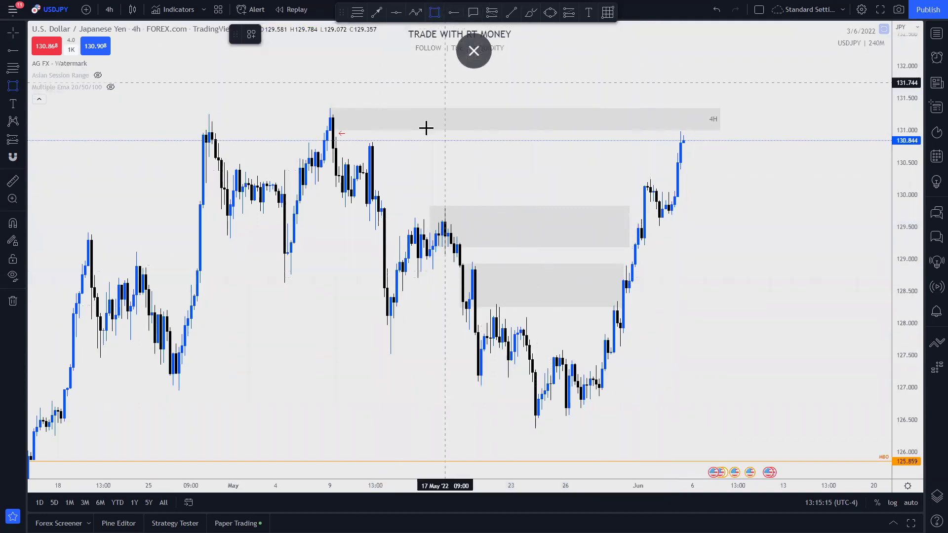
pyautogui.moveTo(357, 144); pyautogui.dragTo(670, 199)
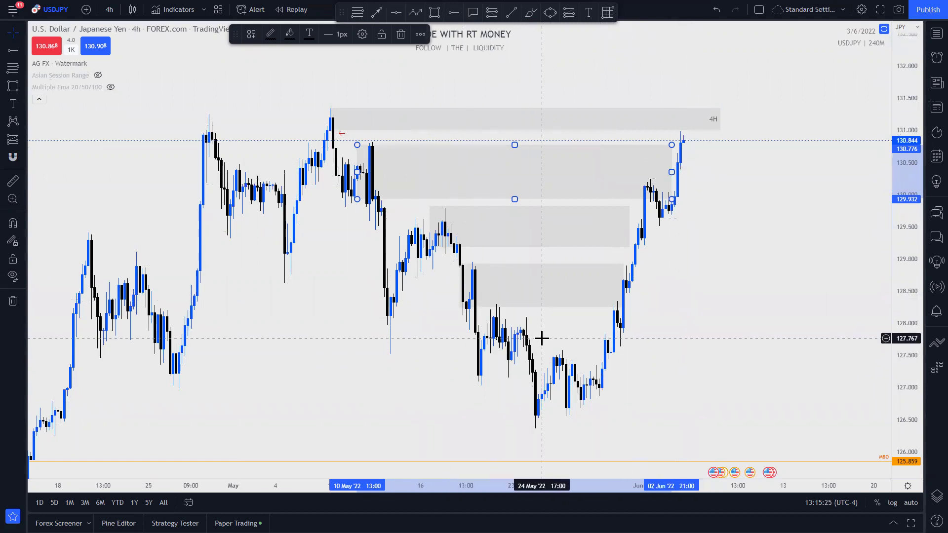
pyautogui.hotkey('ctrl', 'z')
pyautogui.hotkey('ctrl', 'z')
pyautogui.hotkey('ctrl', 'z')
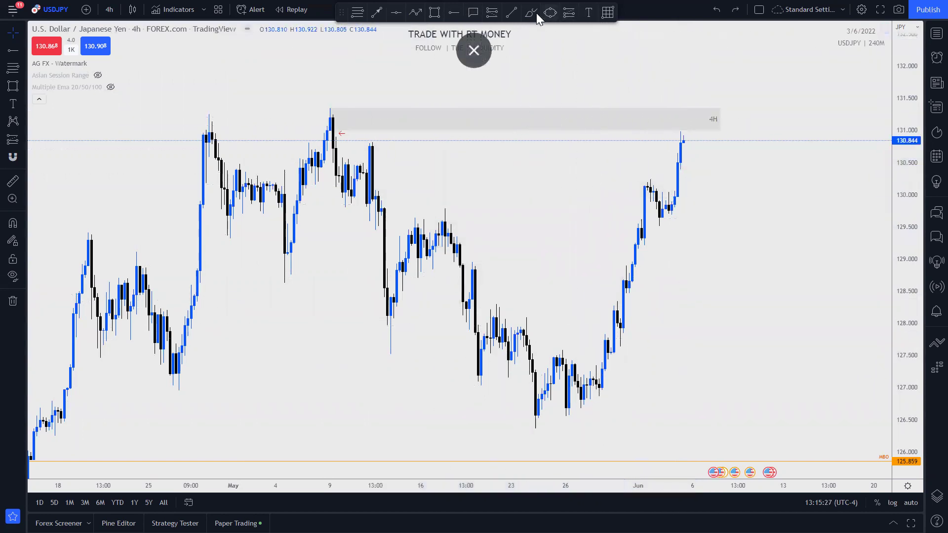
# - Draw a gray demand zone from about 129.55 to 130.10 over the early-June consolidation
pyautogui.click(431, 12)
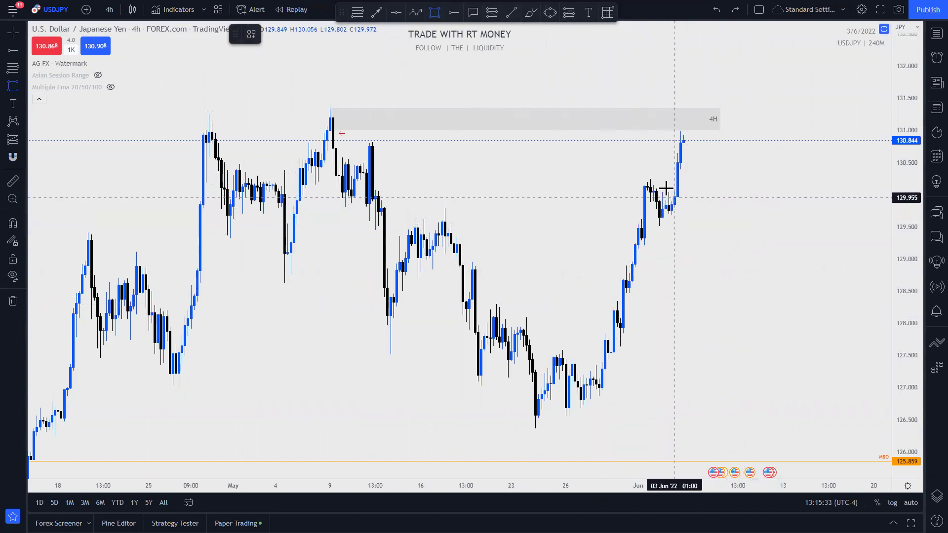
pyautogui.moveTo(645, 186)
pyautogui.mouseDown()
pyautogui.moveTo(749, 195)
pyautogui.moveTo(758, 224)
pyautogui.mouseUp()
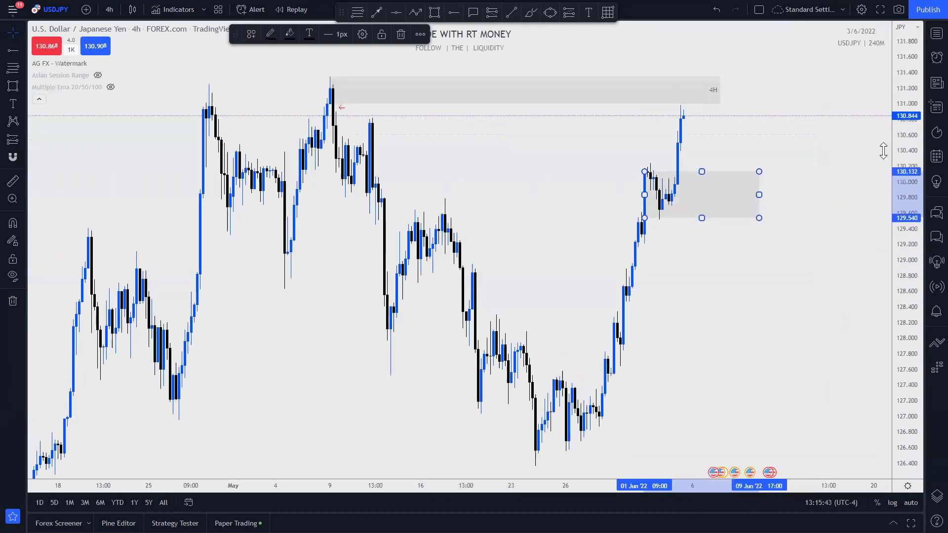
pyautogui.click(840, 170)
pyautogui.scroll(3, 849, 212)
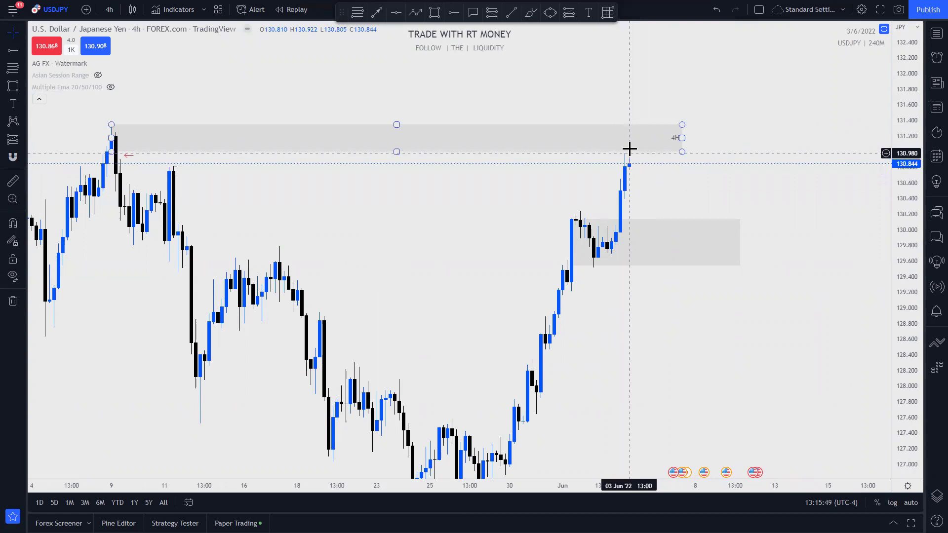
pyautogui.moveTo(626, 203); pyautogui.dragTo(740, 198)
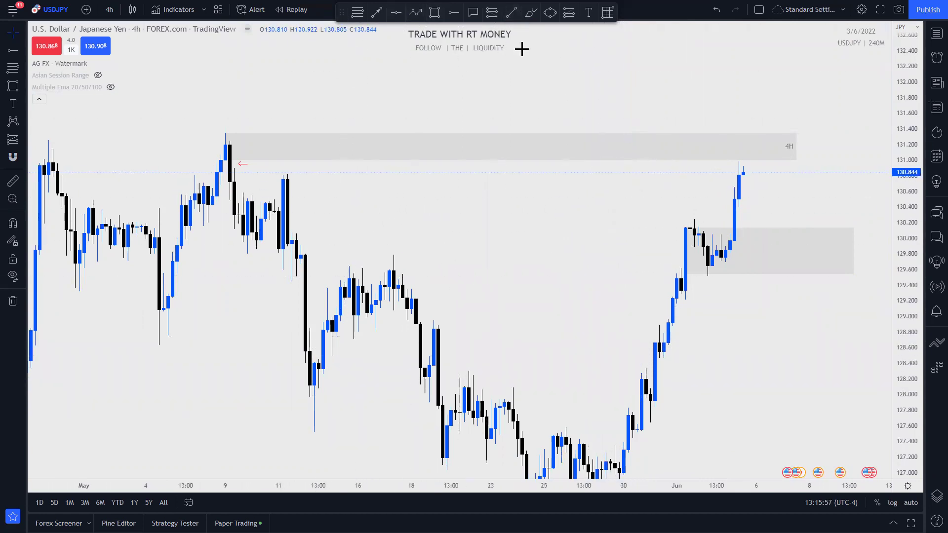
# - Select and deselect the top 4H supply zone, then pick the Brush tool
pyautogui.click(233, 165)
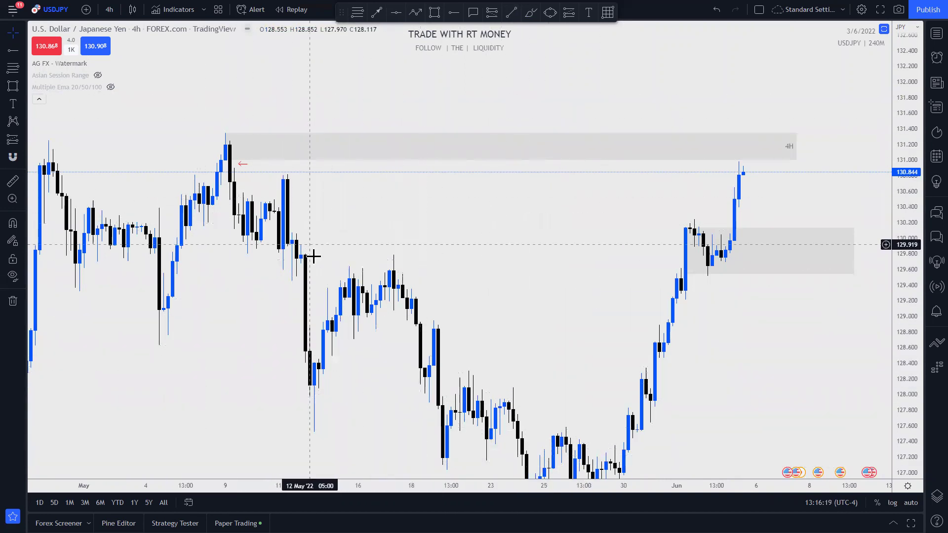
pyautogui.click(334, 158)
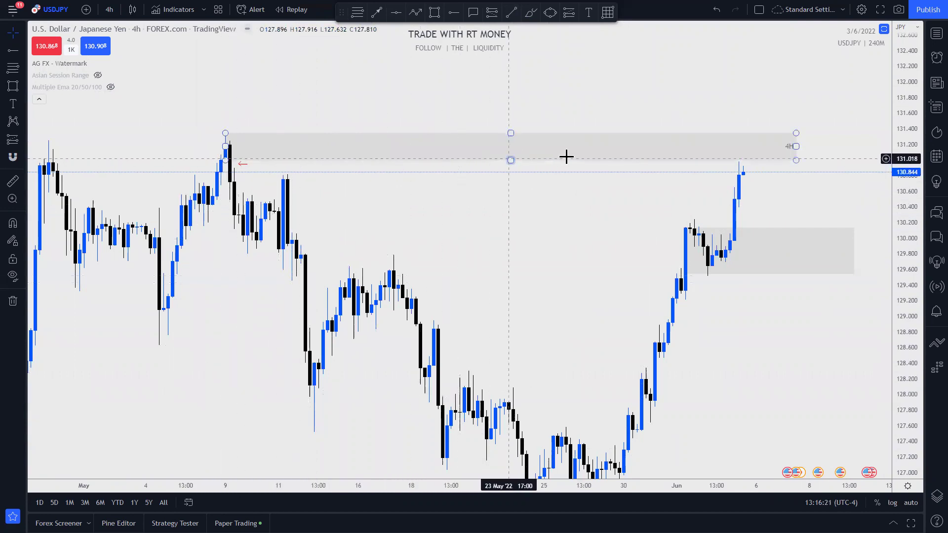
pyautogui.click(736, 177)
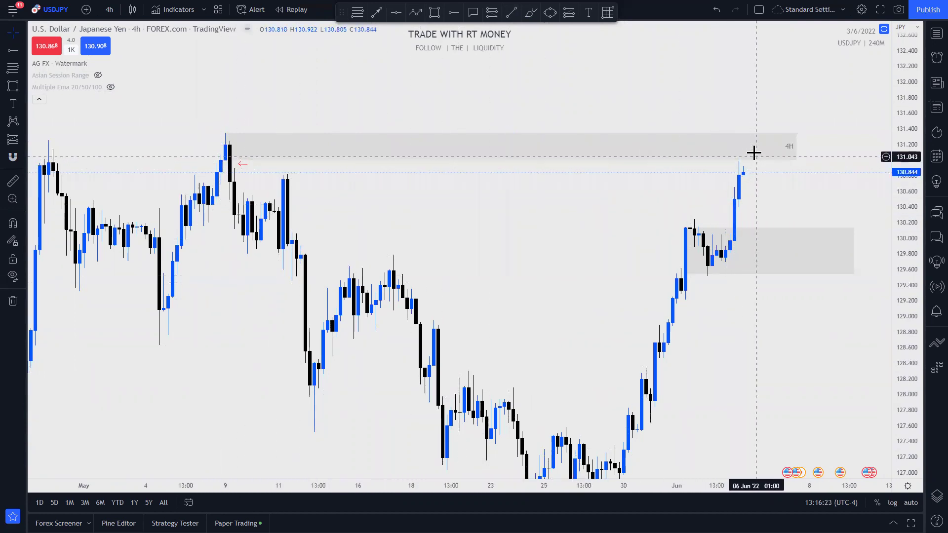
pyautogui.click(532, 12)
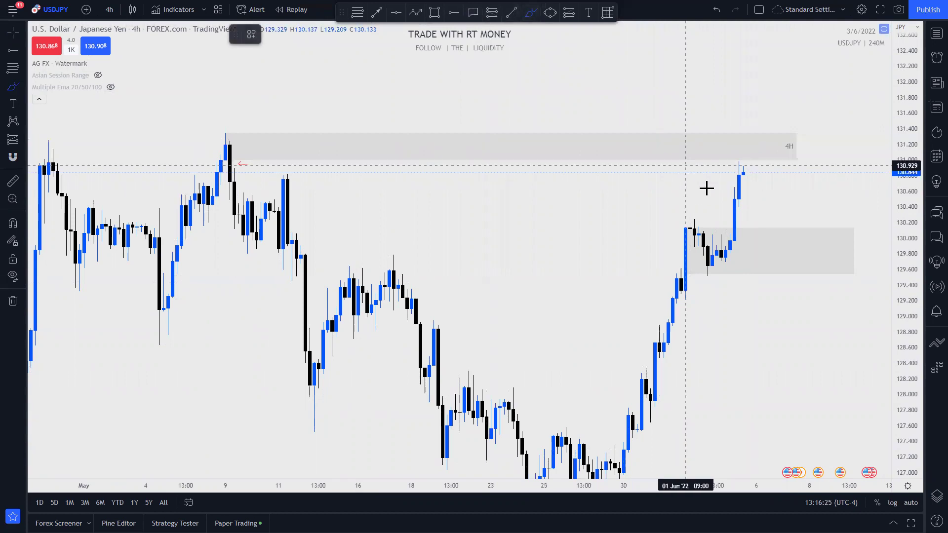
pyautogui.moveTo(740, 170); pyautogui.dragTo(741, 157)
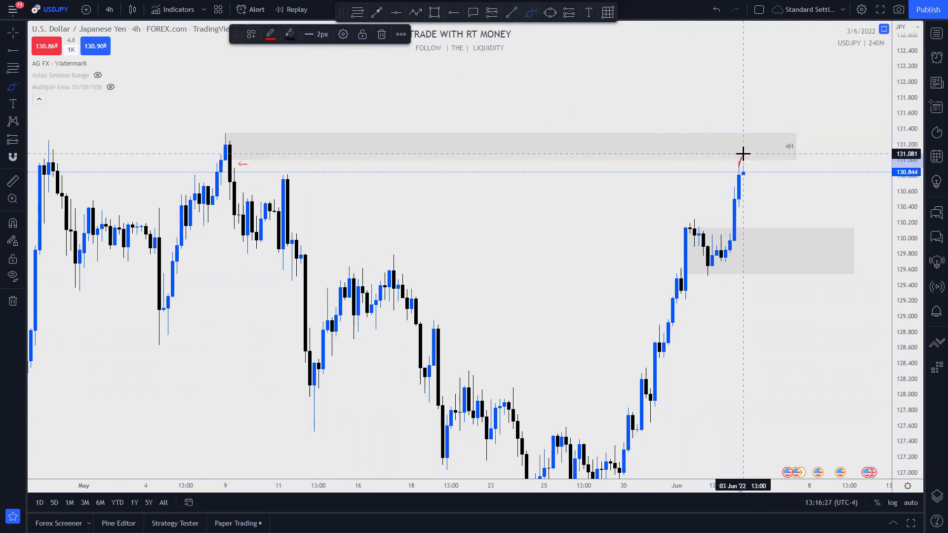
pyautogui.moveTo(759, 190)
pyautogui.mouseDown()
pyautogui.moveTo(763, 215)
pyautogui.moveTo(782, 209)
pyautogui.moveTo(781, 231)
pyautogui.moveTo(810, 92)
pyautogui.mouseUp()
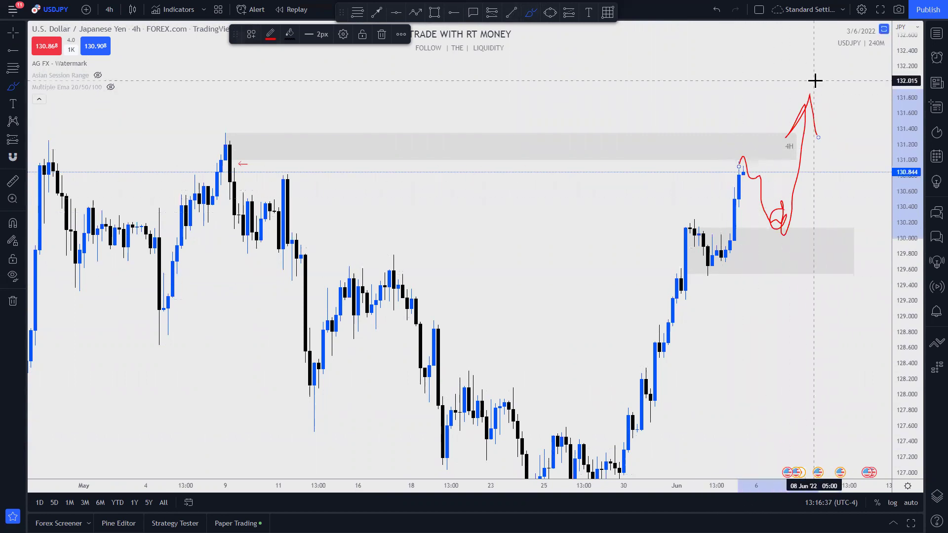
pyautogui.moveTo(792, 228)
pyautogui.mouseDown()
pyautogui.moveTo(823, 207)
pyautogui.moveTo(790, 235)
pyautogui.moveTo(810, 244)
pyautogui.mouseUp()
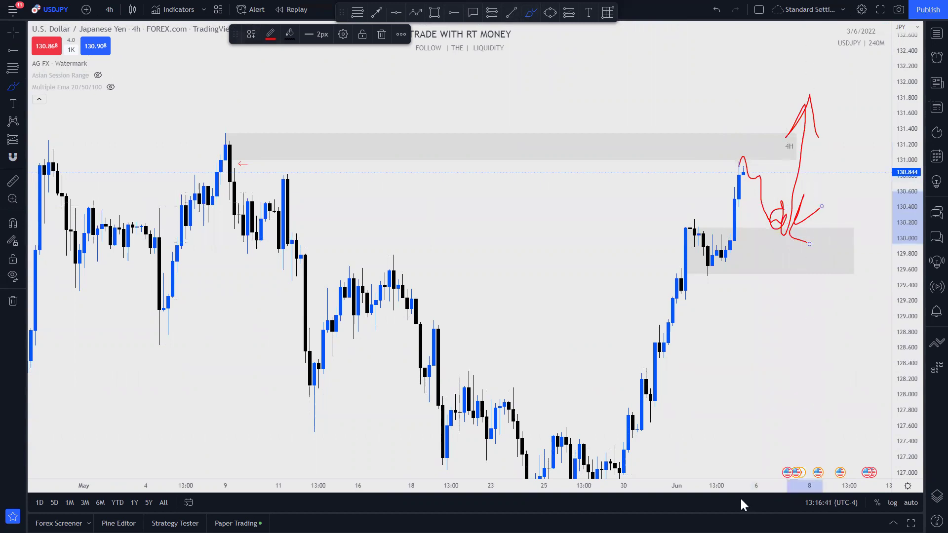
pyautogui.hotkey('ctrl', 'z')
pyautogui.hotkey('ctrl', 'z')
pyautogui.hotkey('ctrl', 'z')
pyautogui.hotkey('ctrl', 'z')
pyautogui.hotkey('ctrl', 'z')
pyautogui.scroll(-3, 715, 349)
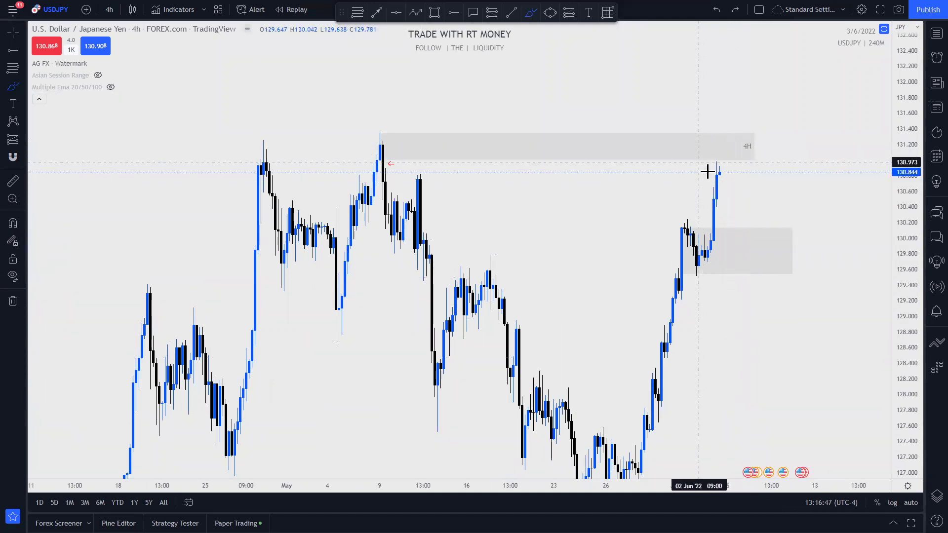
pyautogui.scroll(1, 726, 191)
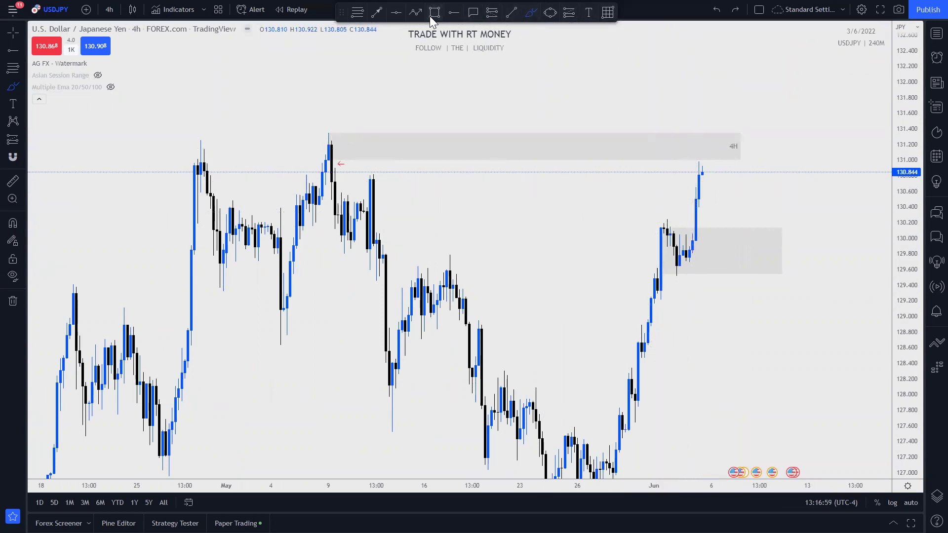
pyautogui.click(416, 12)
pyautogui.click(760, 181)
pyautogui.click(766, 143)
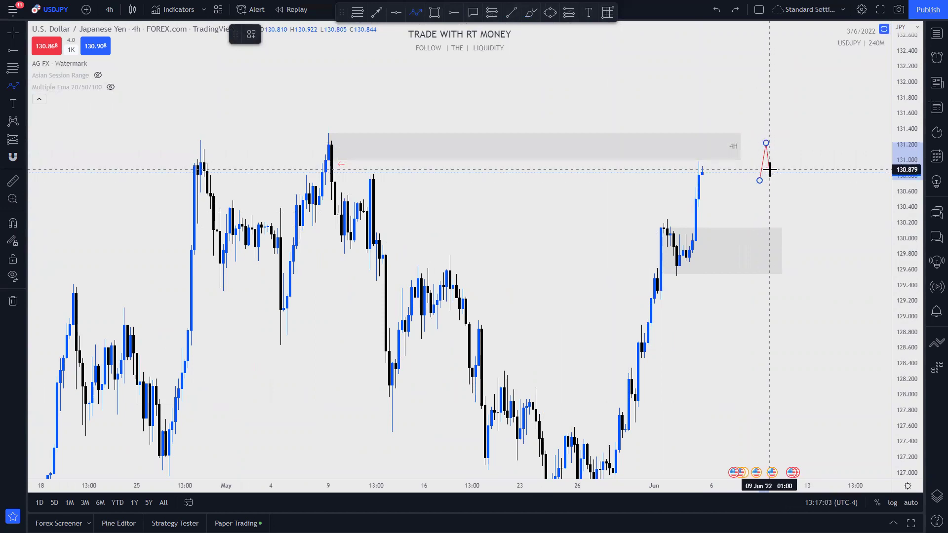
pyautogui.click(769, 169)
pyautogui.click(778, 124)
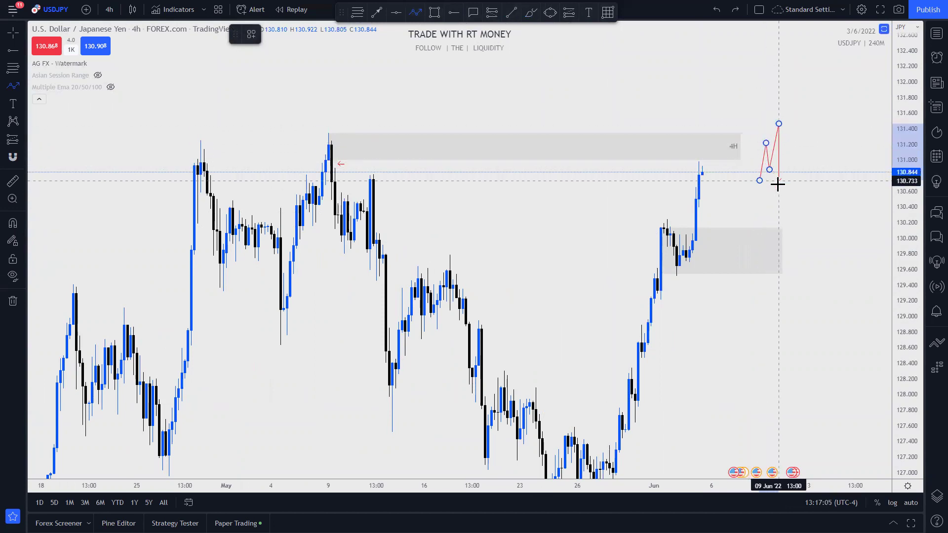
pyautogui.click(783, 190)
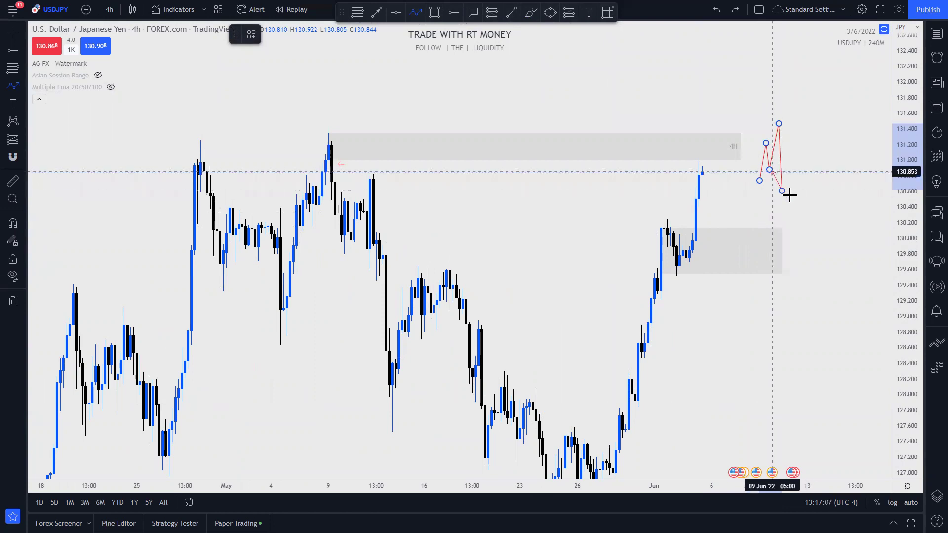
pyautogui.click(789, 142)
pyautogui.click(797, 216)
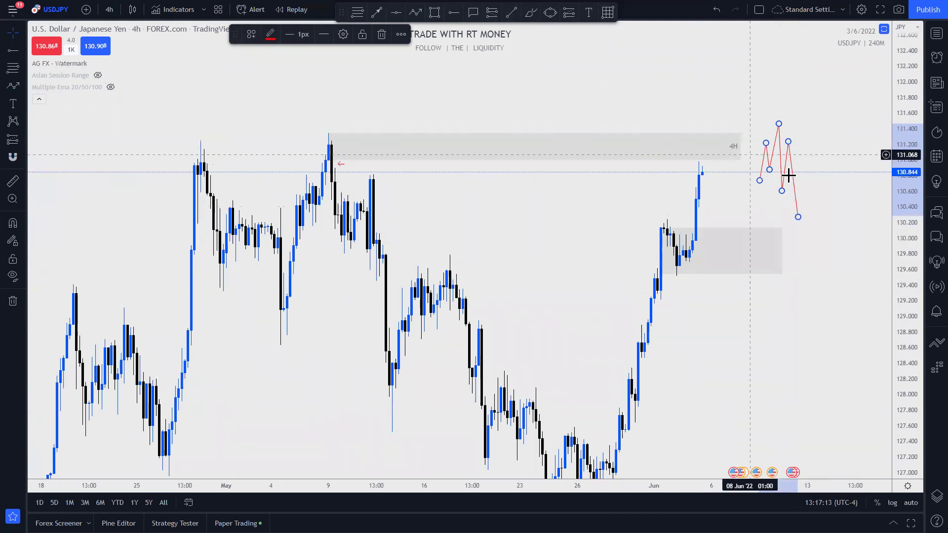
pyautogui.click(748, 236)
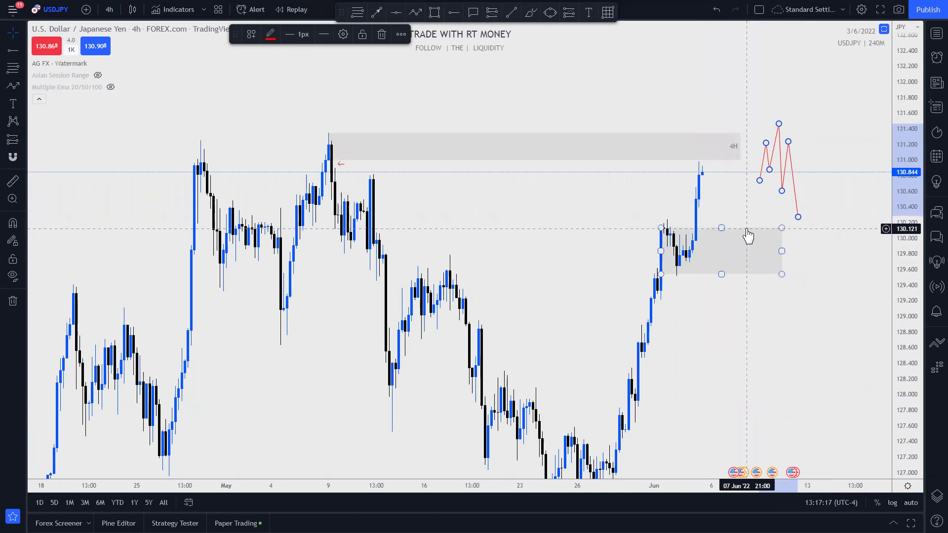
pyautogui.click(734, 188)
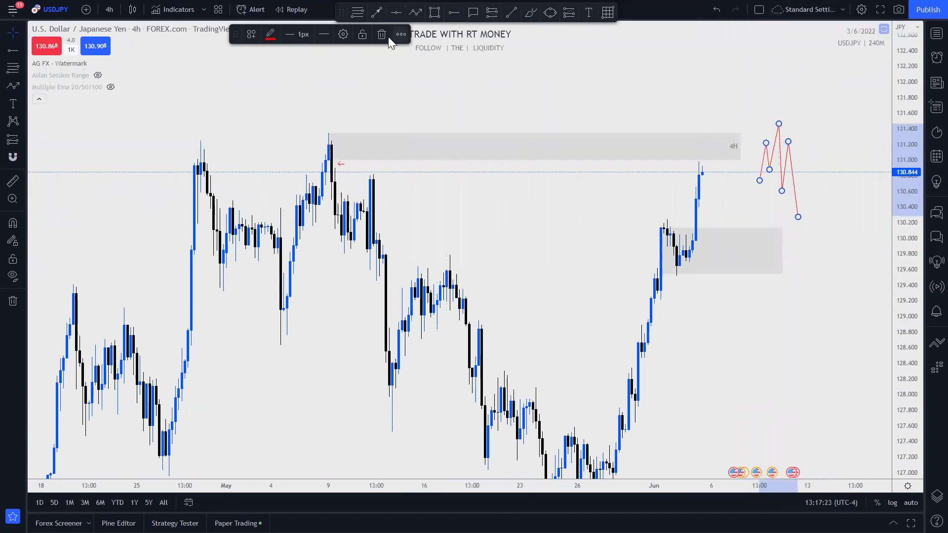
pyautogui.press('Delete')
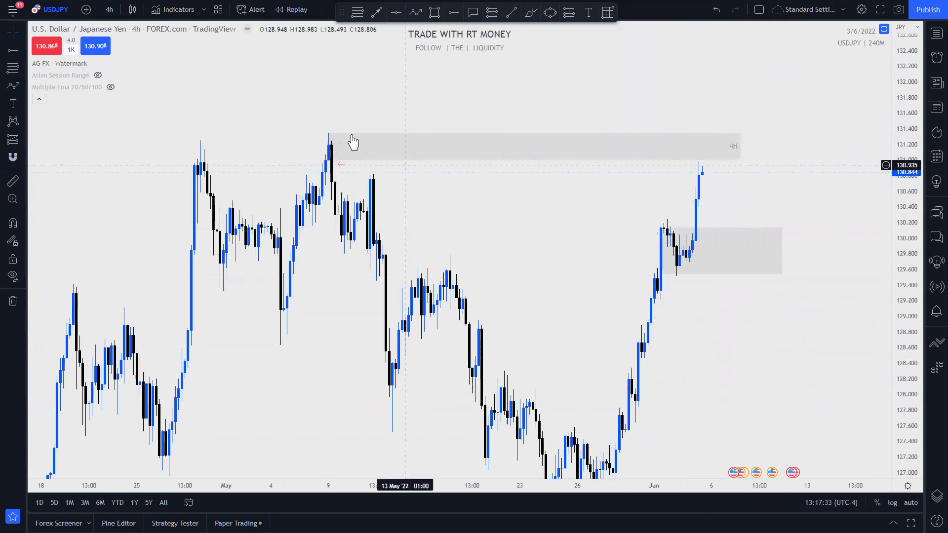
# - Brush a red projection from the last candle dipping to about 130.1, then rallying to 132.0
pyautogui.click(647, 154)
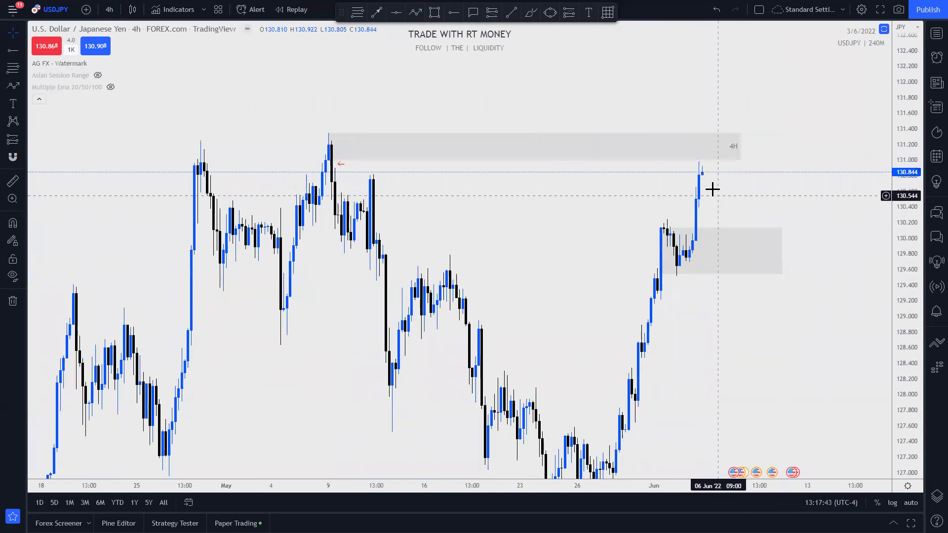
pyautogui.click(526, 15)
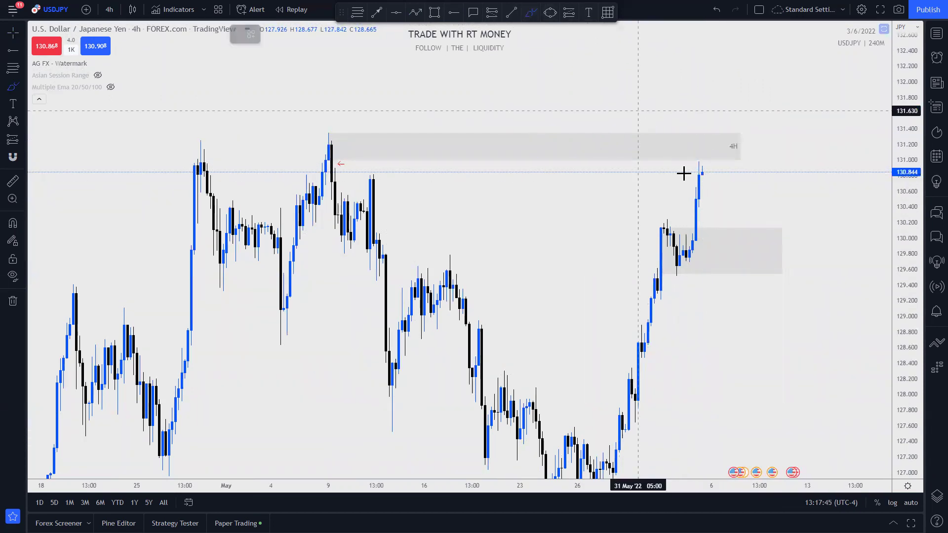
pyautogui.moveTo(702, 169)
pyautogui.mouseDown()
pyautogui.moveTo(718, 227)
pyautogui.moveTo(744, 218)
pyautogui.moveTo(756, 230)
pyautogui.moveTo(772, 79)
pyautogui.mouseUp()
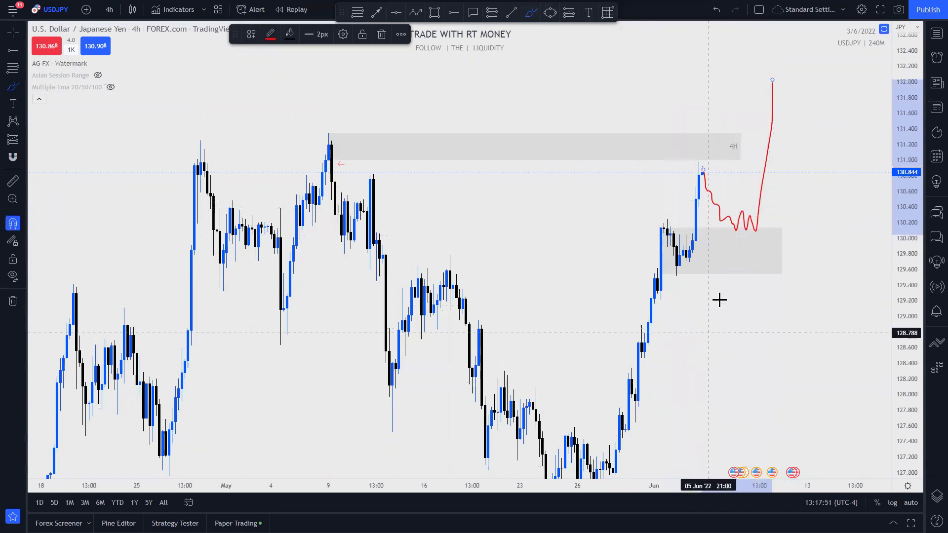